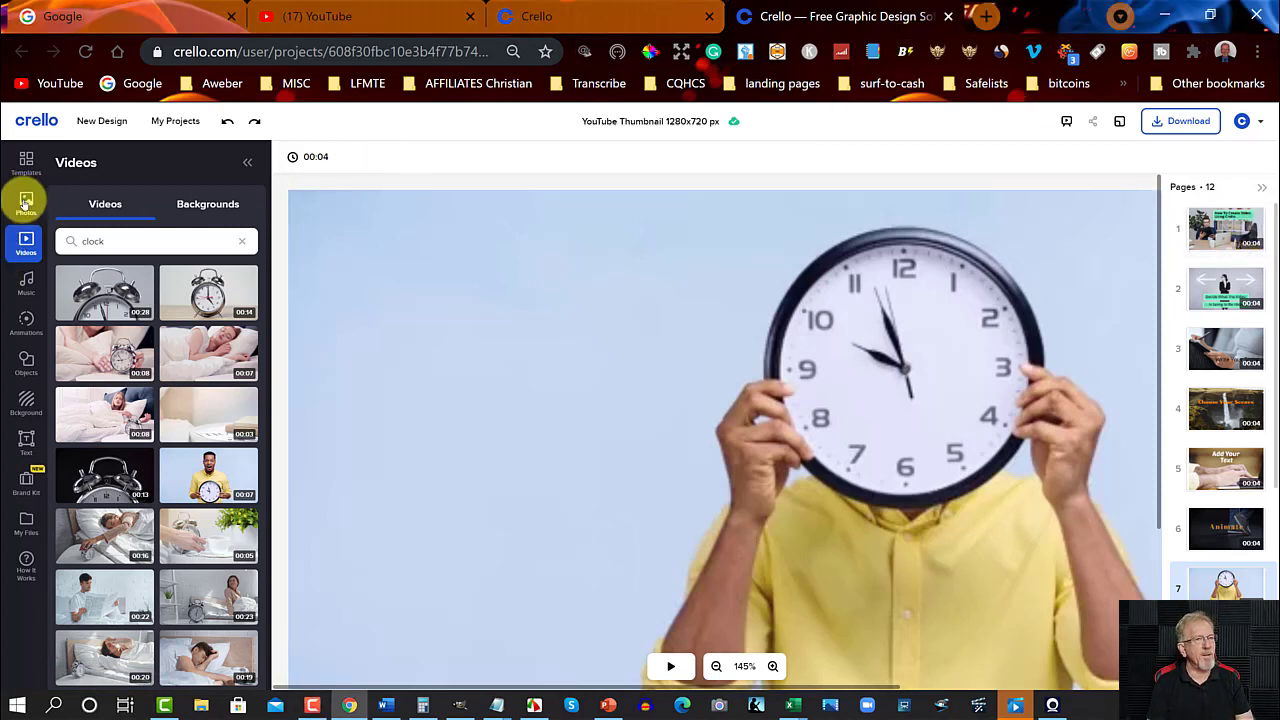
Show the Depositphotos stock photo collection, priced at $0.99 each, in the Photos panel
click(25, 204)
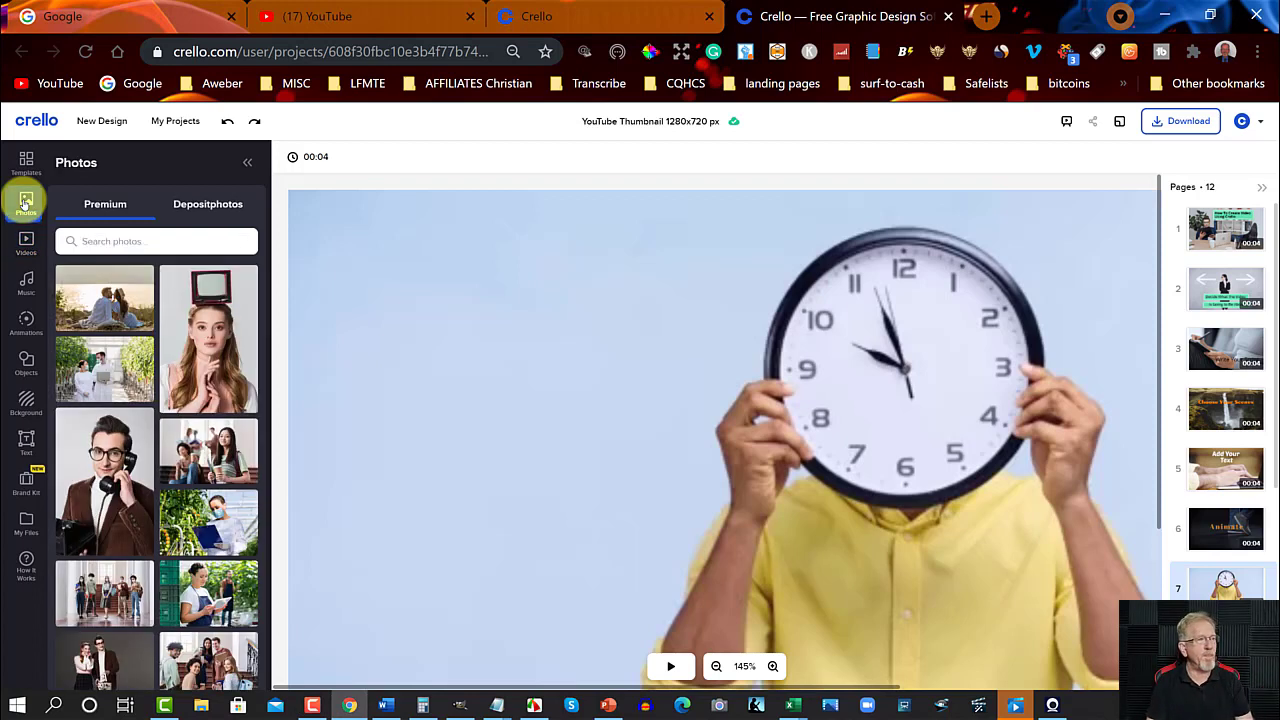
click(205, 206)
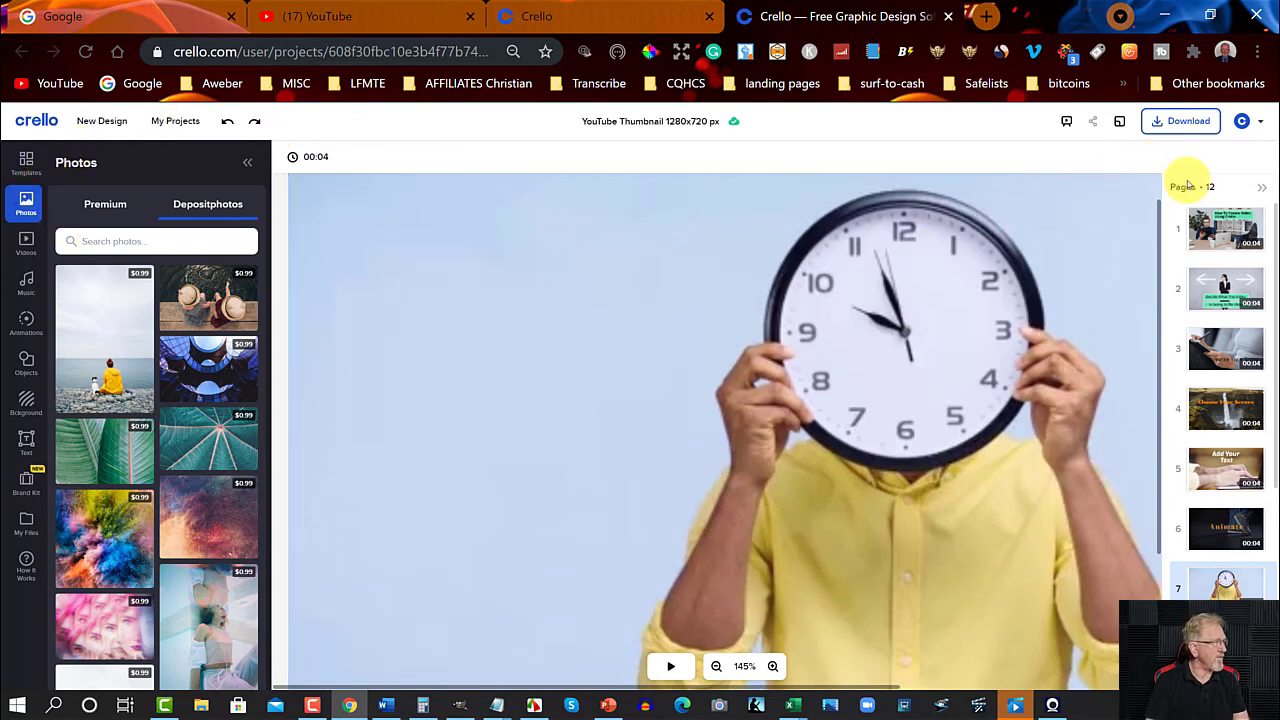
Go to page 1 and zoom out to 95% so the whole page fits
click(1233, 232)
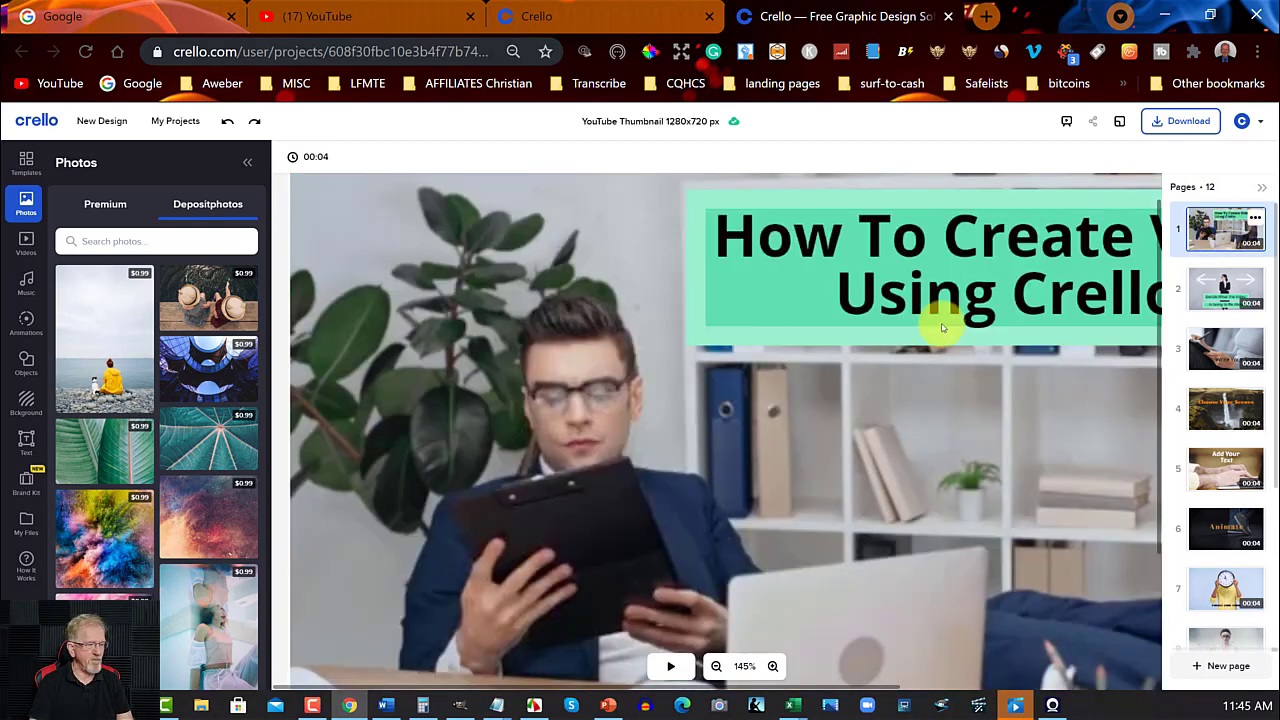
click(716, 667)
click(716, 667)
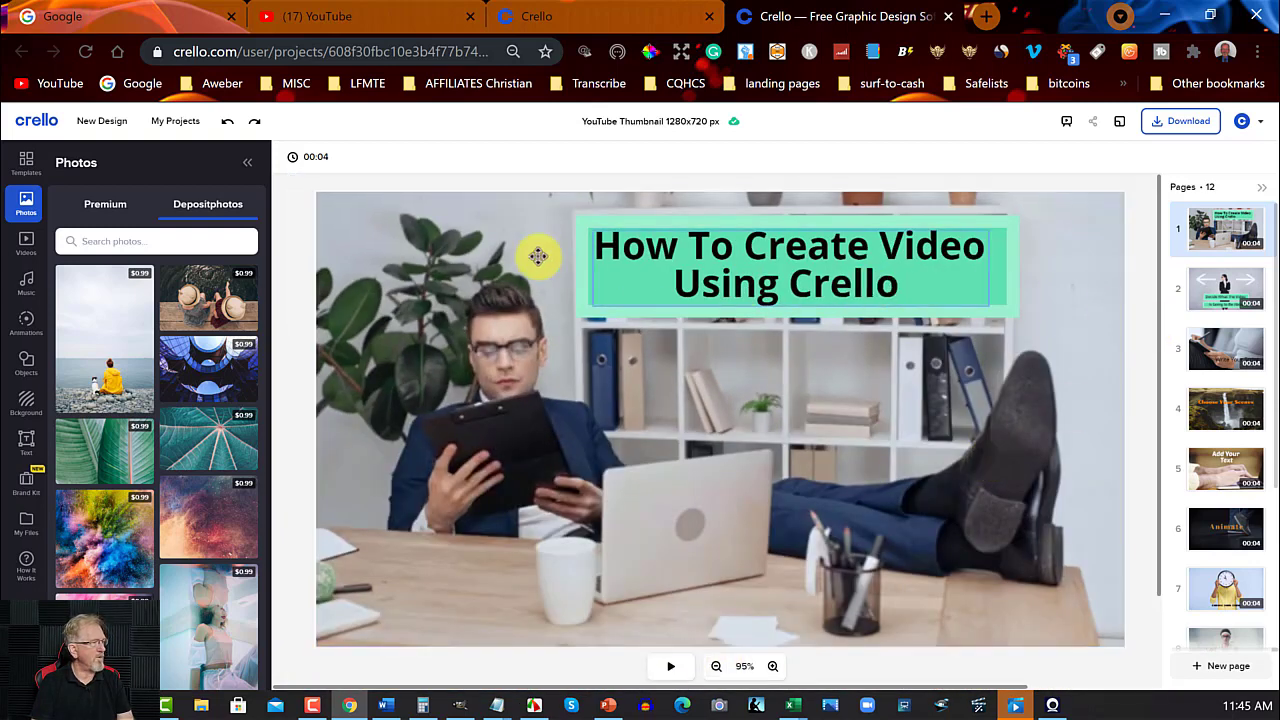
Clear the earlier 'clock' search from the Videos library
click(25, 241)
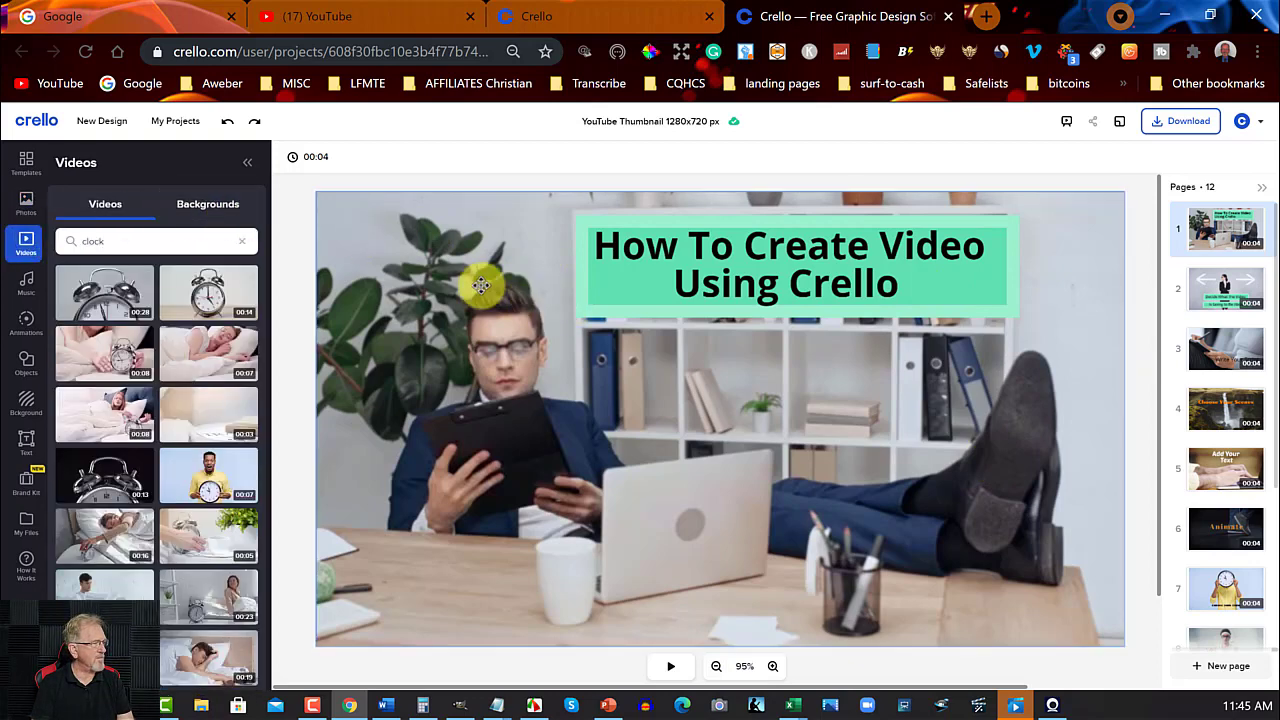
click(120, 240)
key(BackSpace)
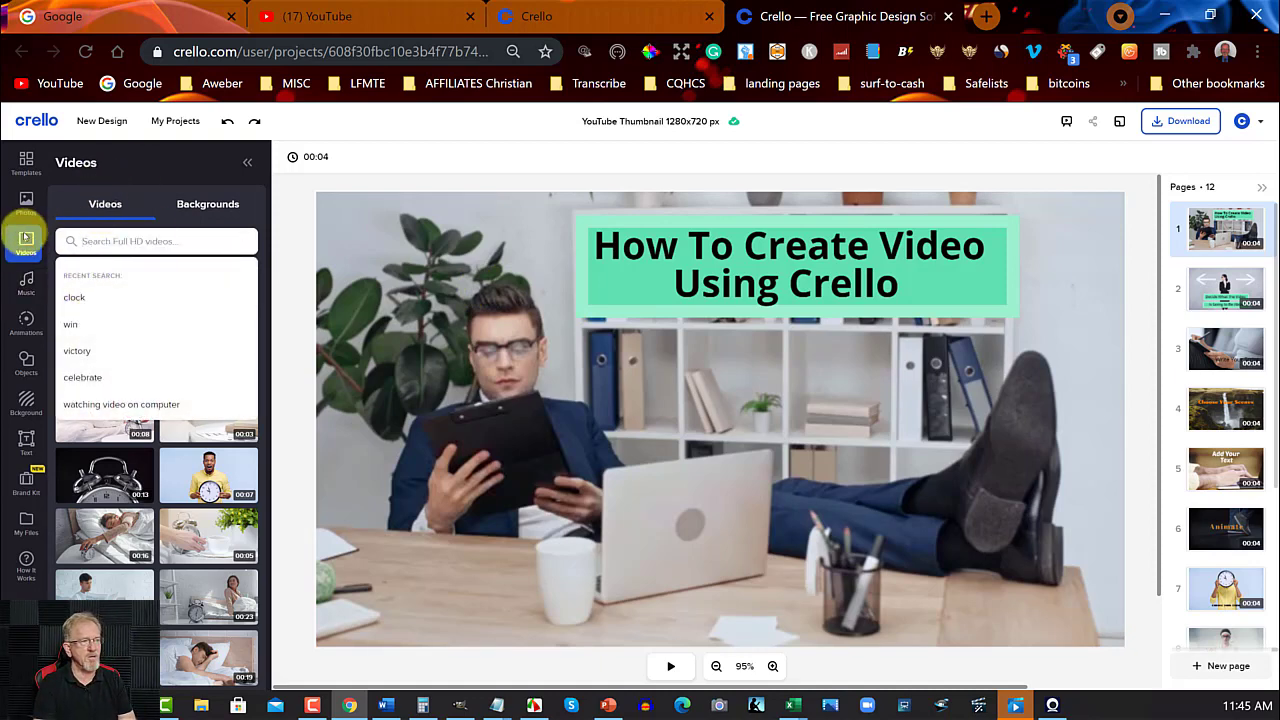
click(26, 238)
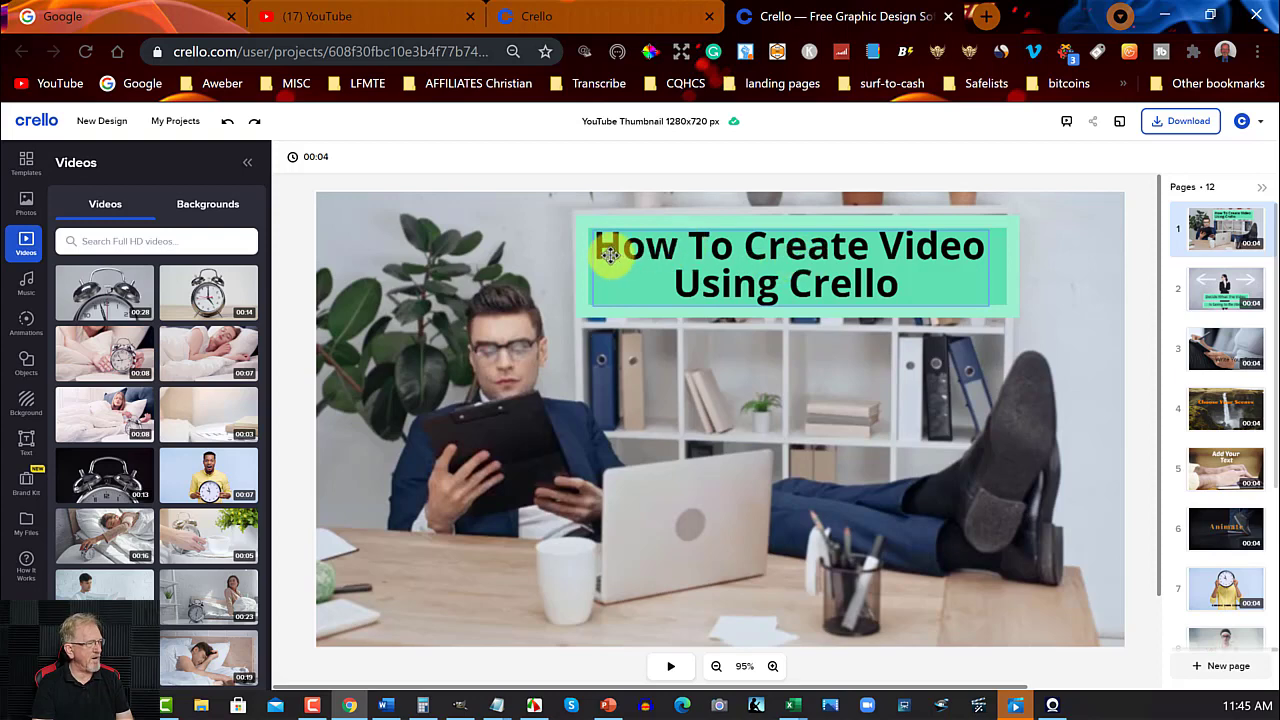
Select the 'How To Create Video Using Crello' title text and its green box
click(583, 228)
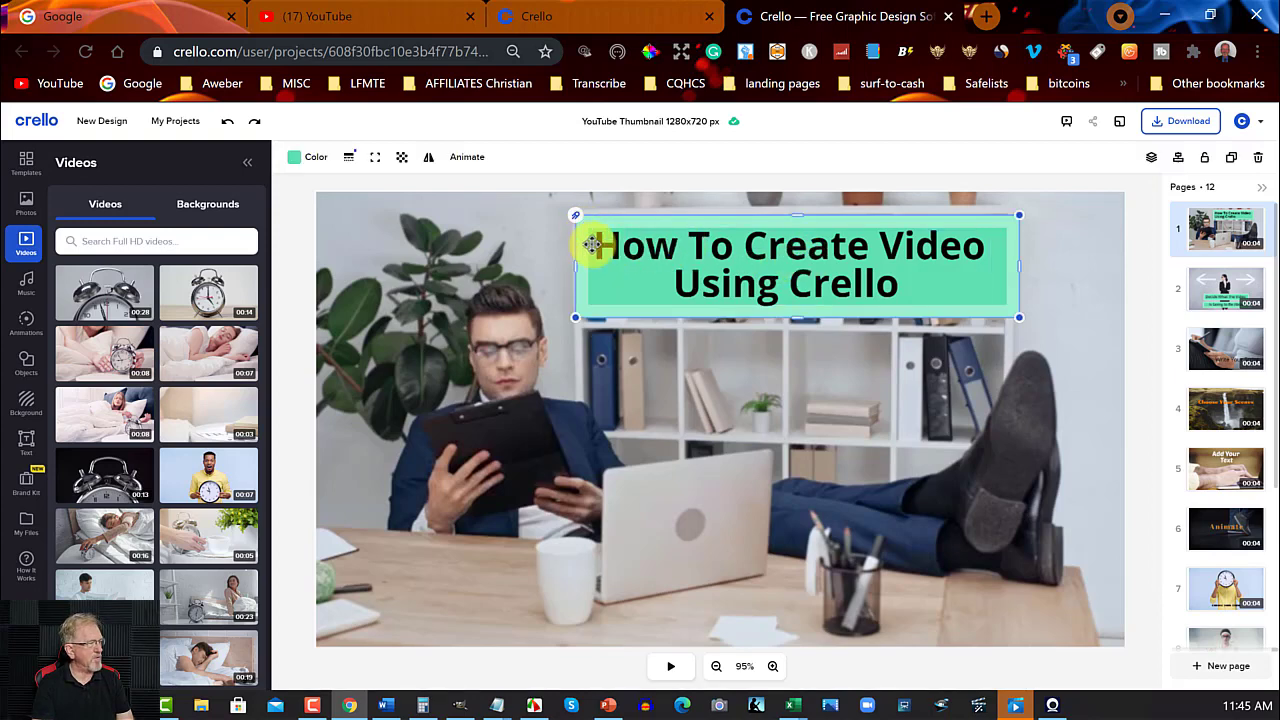
click(614, 252)
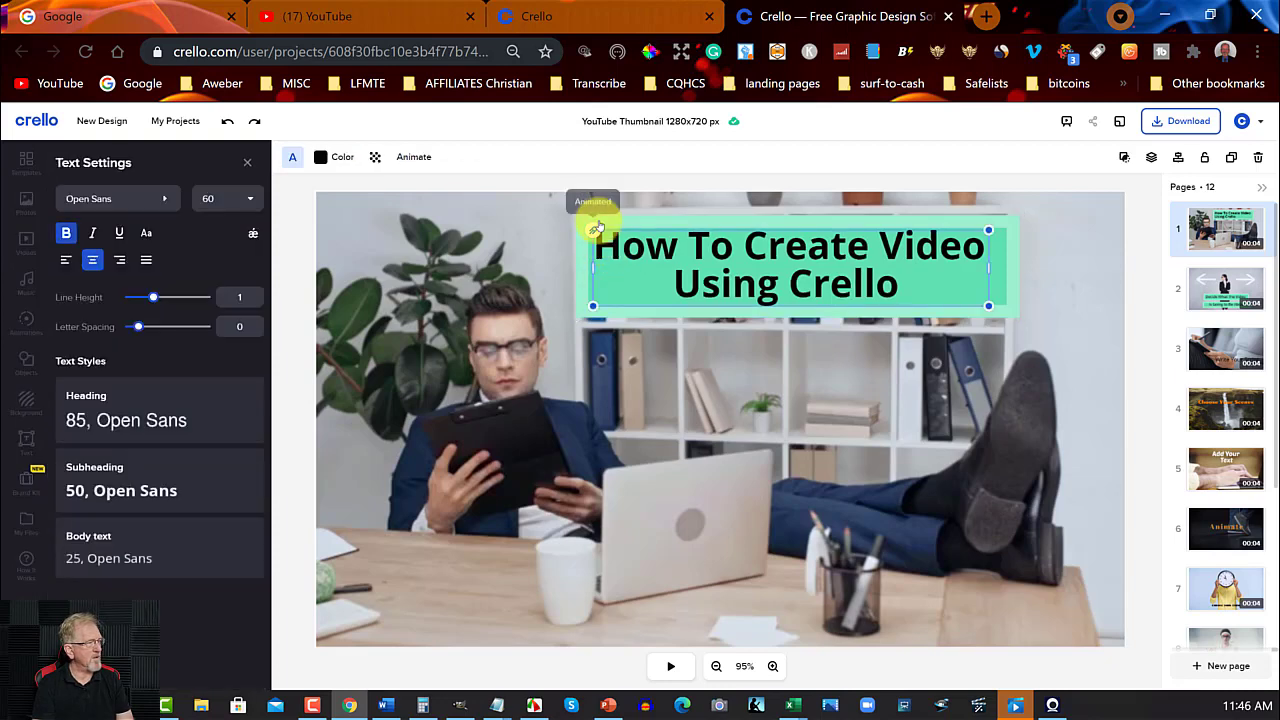
click(607, 222)
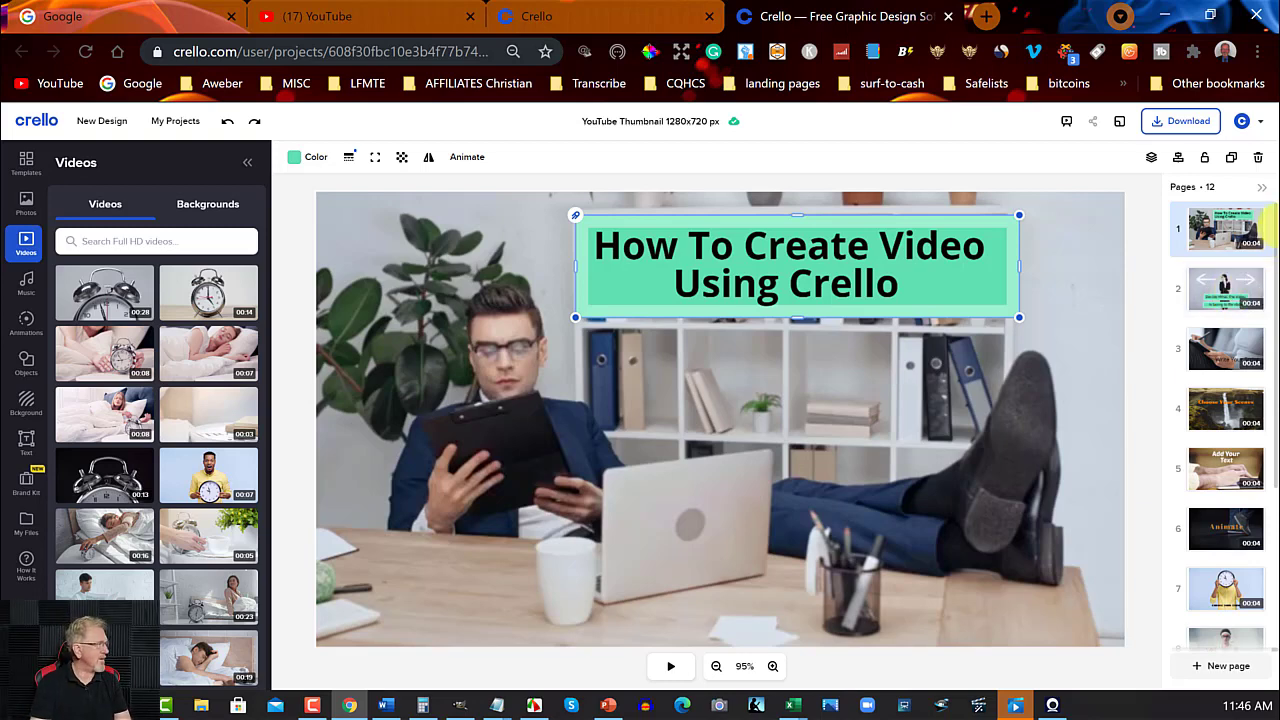
Select page 1's background video, then view pages 2 through 5 in turn
click(1219, 233)
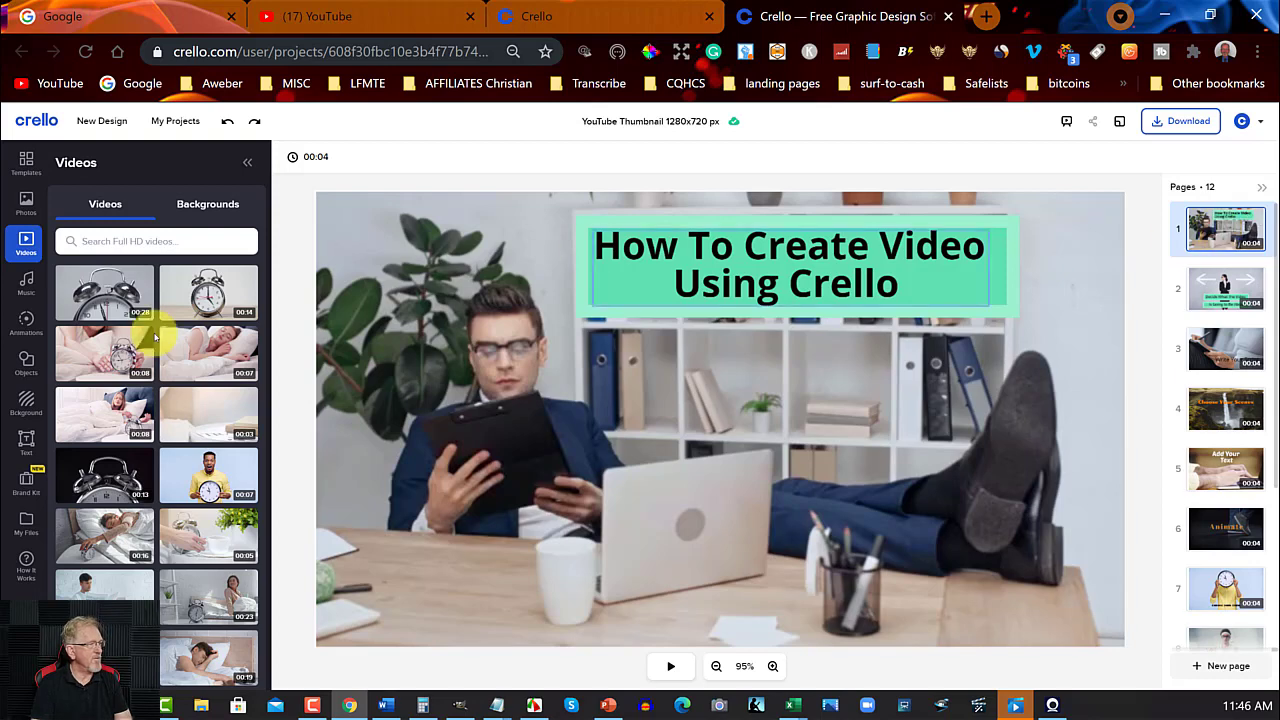
click(358, 295)
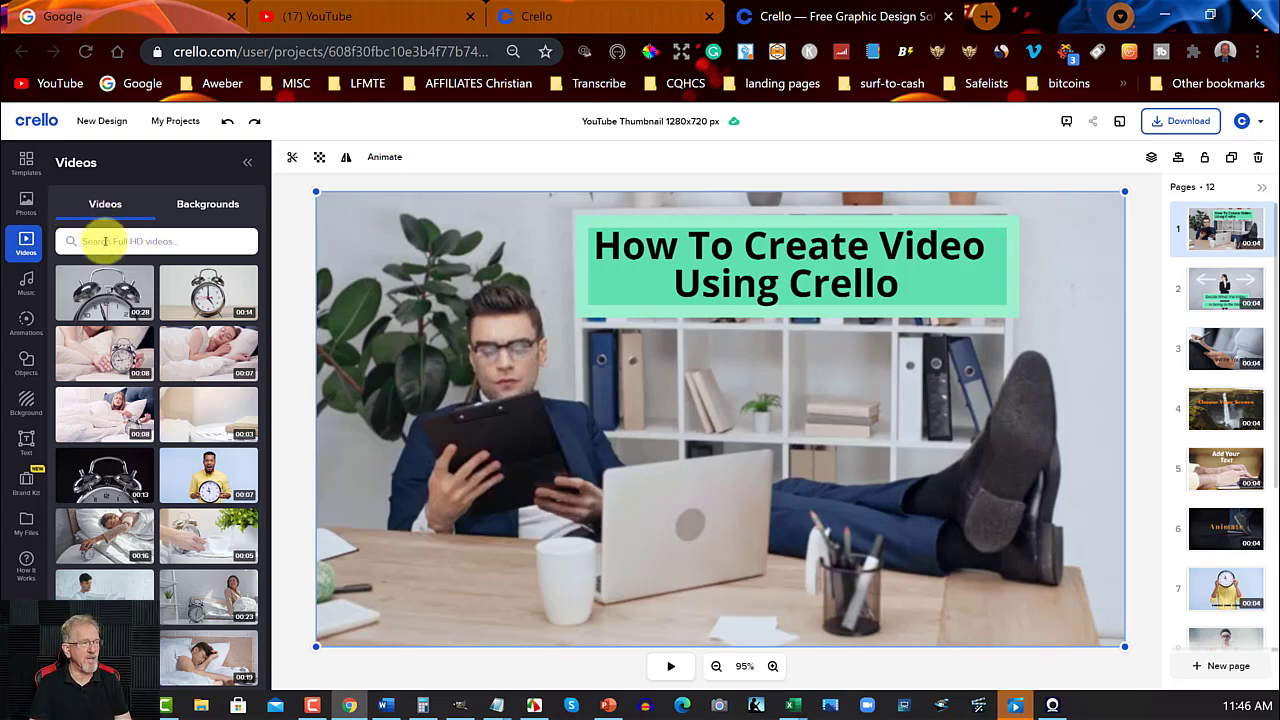
click(1230, 285)
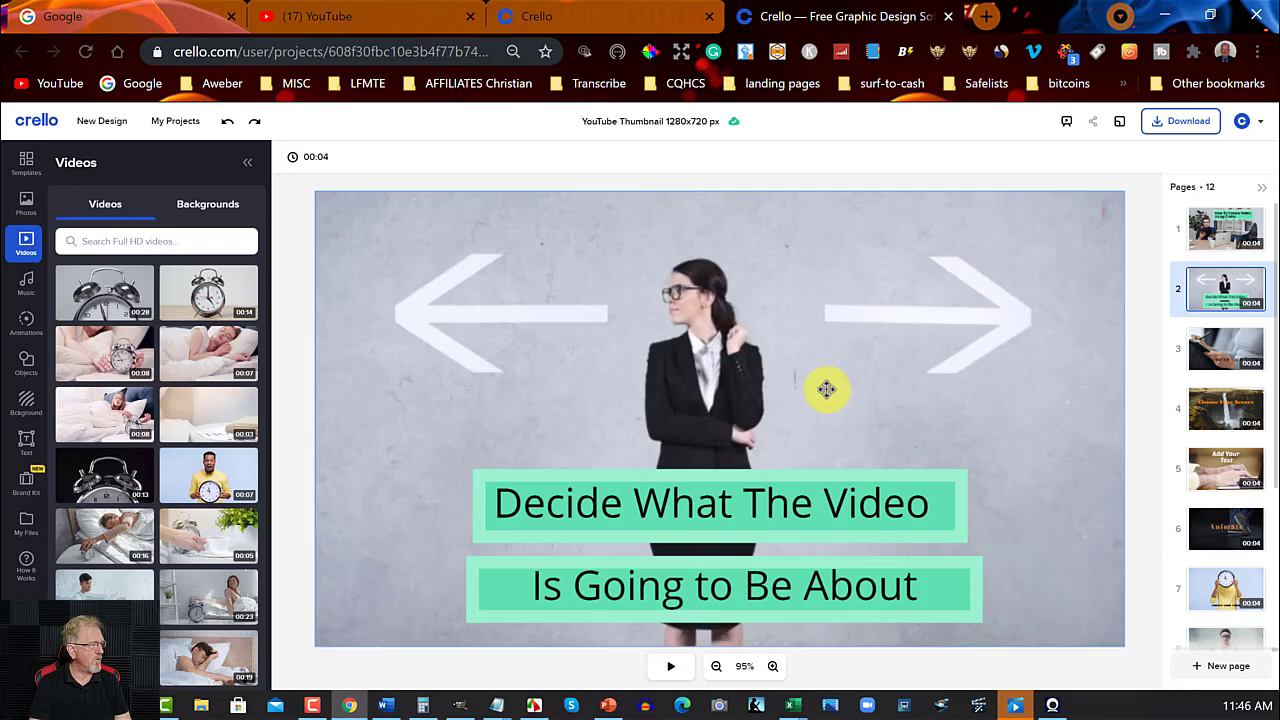
click(1236, 353)
click(1217, 396)
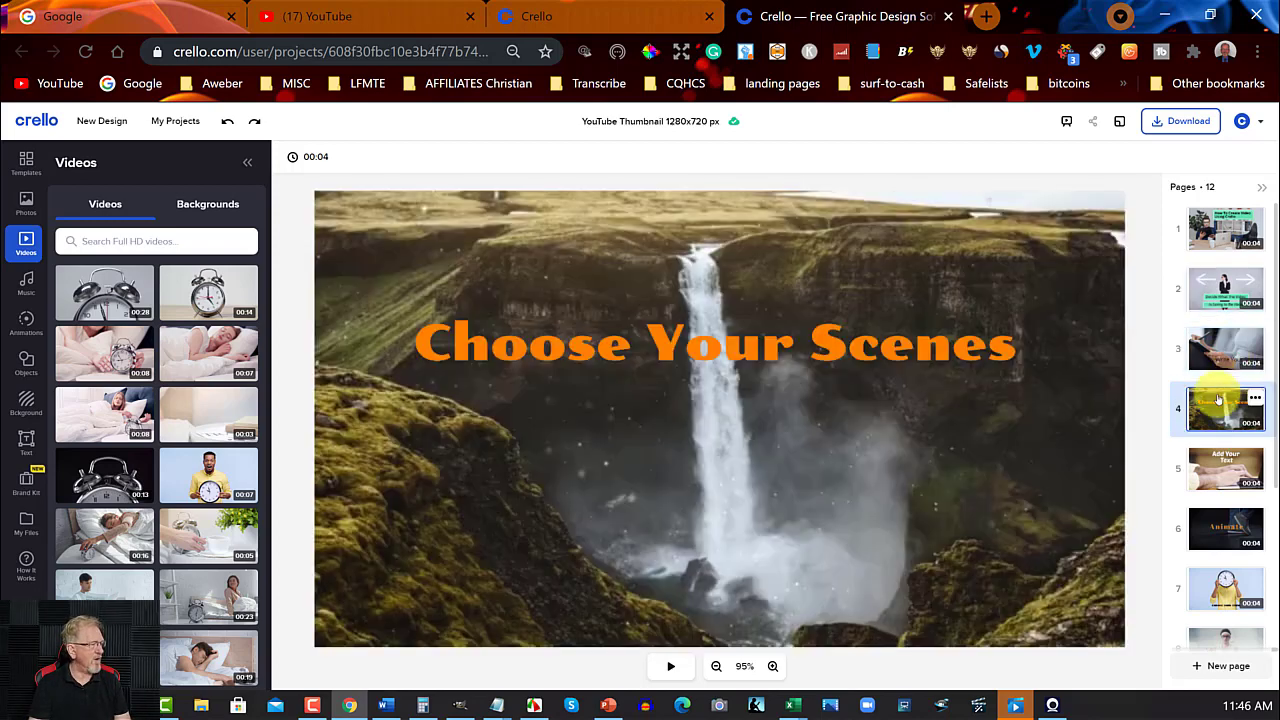
click(1228, 460)
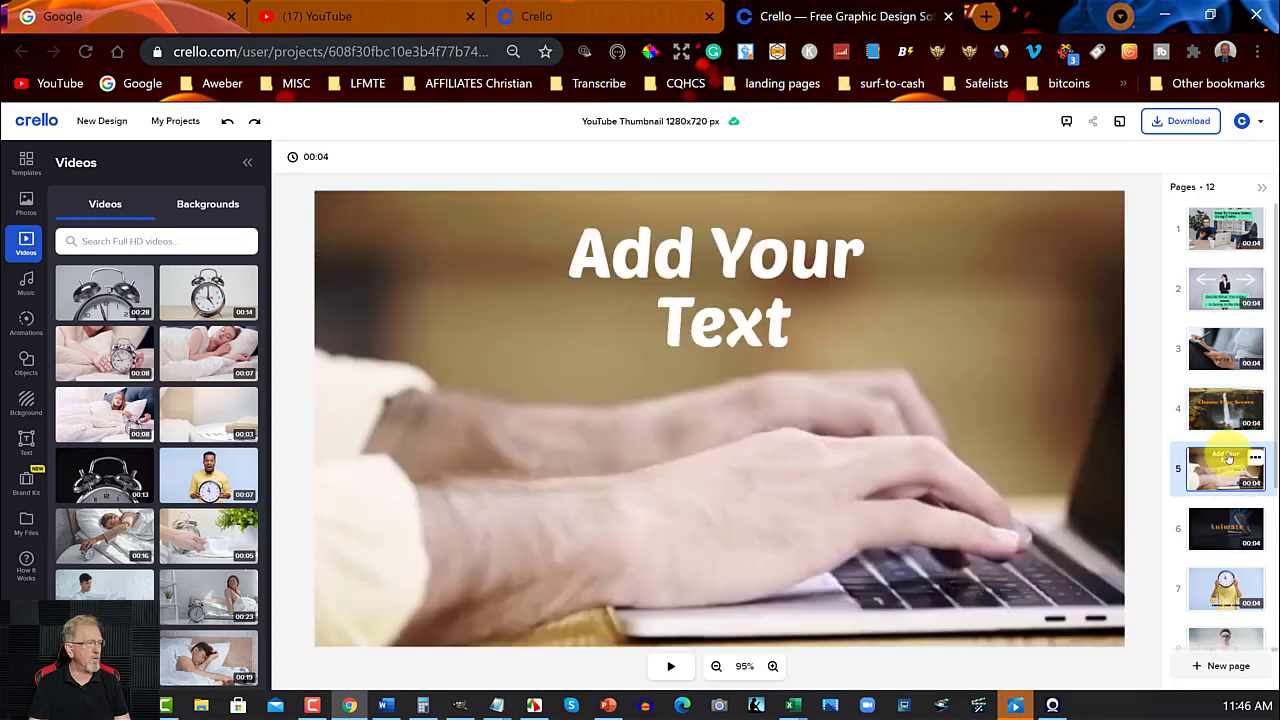
Continue through pages 6 to 12, ending on the 'You're ALL DONE' page
scroll(1228, 458, down, 1)
click(1227, 430)
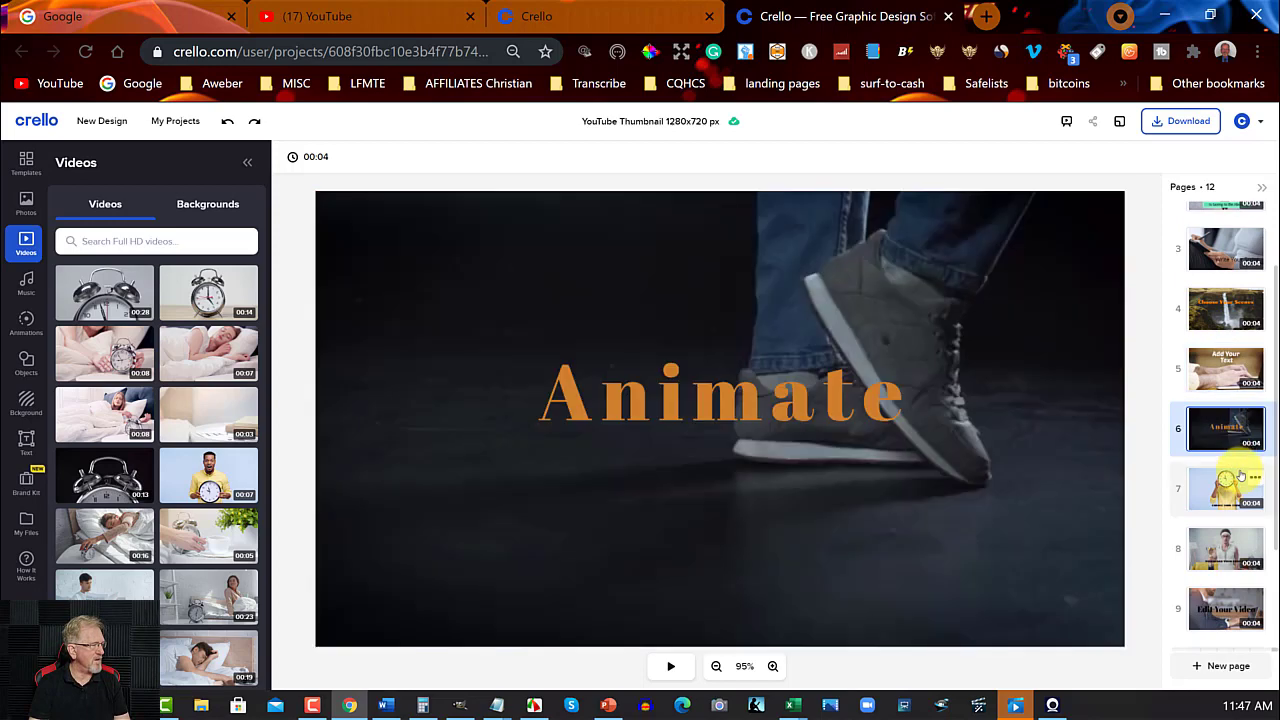
click(1232, 482)
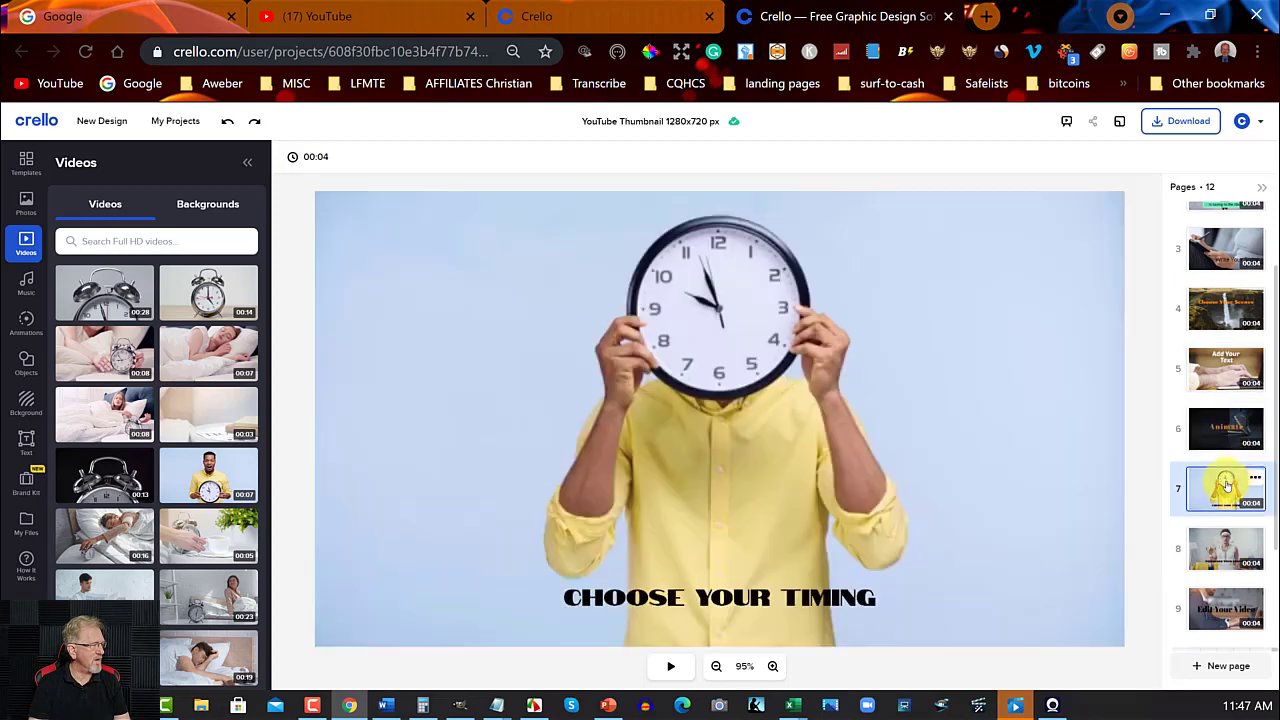
click(1220, 540)
scroll(1220, 540, down, 1)
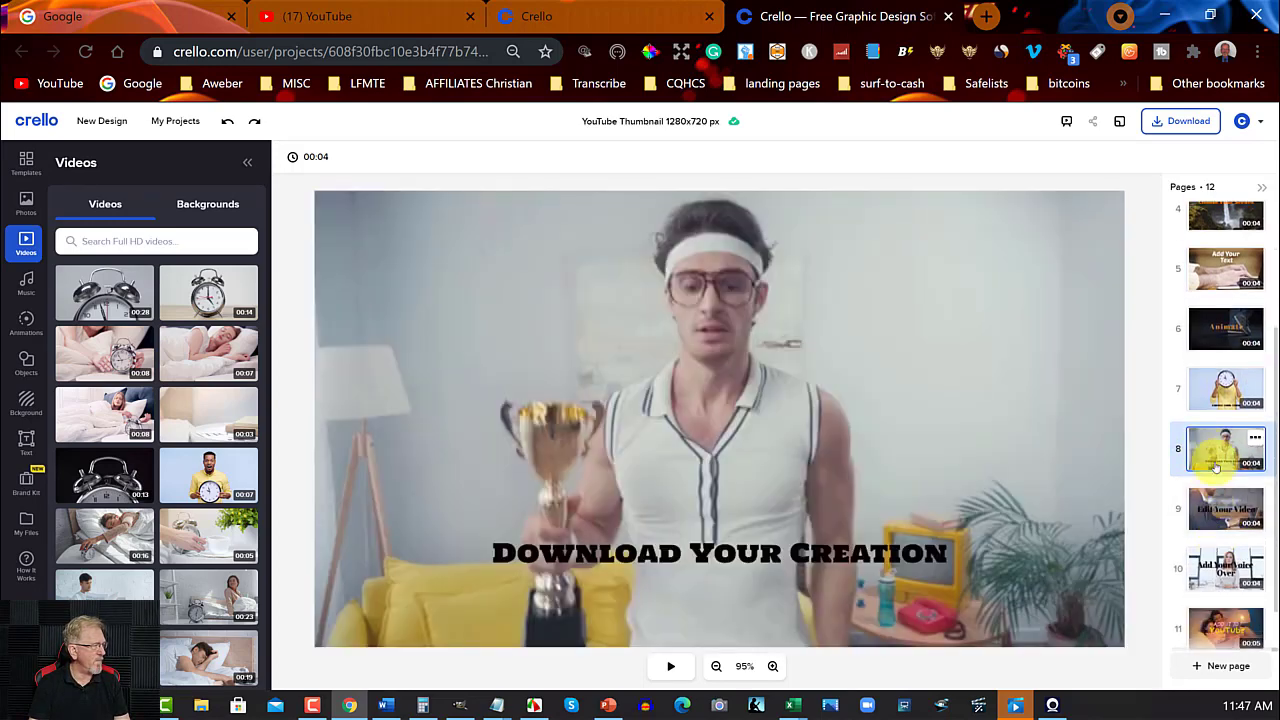
click(1228, 508)
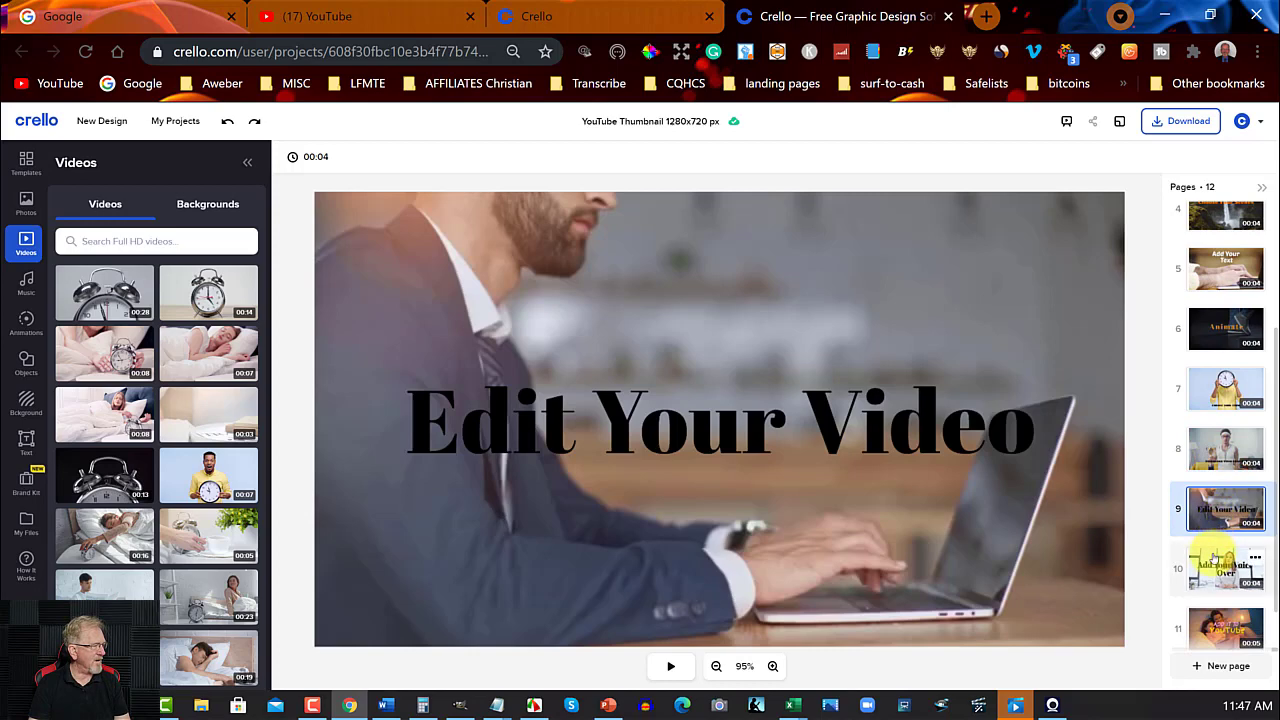
click(1215, 558)
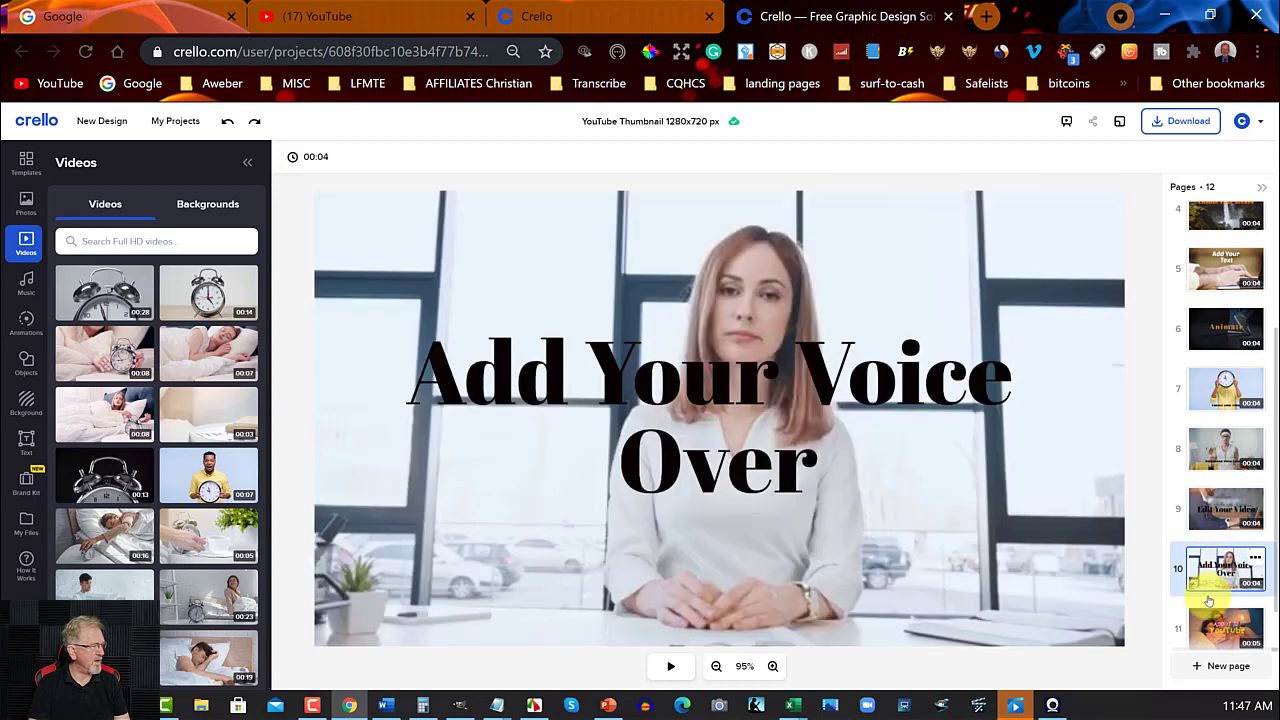
click(1225, 618)
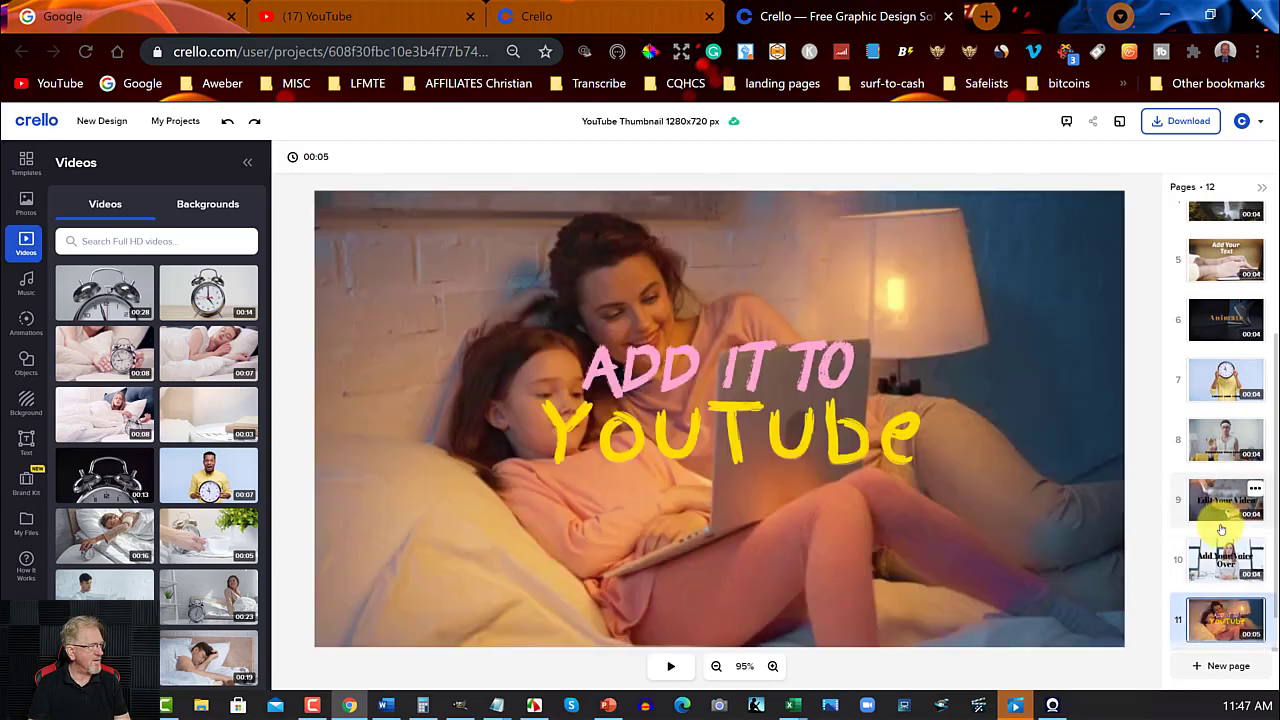
scroll(1222, 530, down, 1)
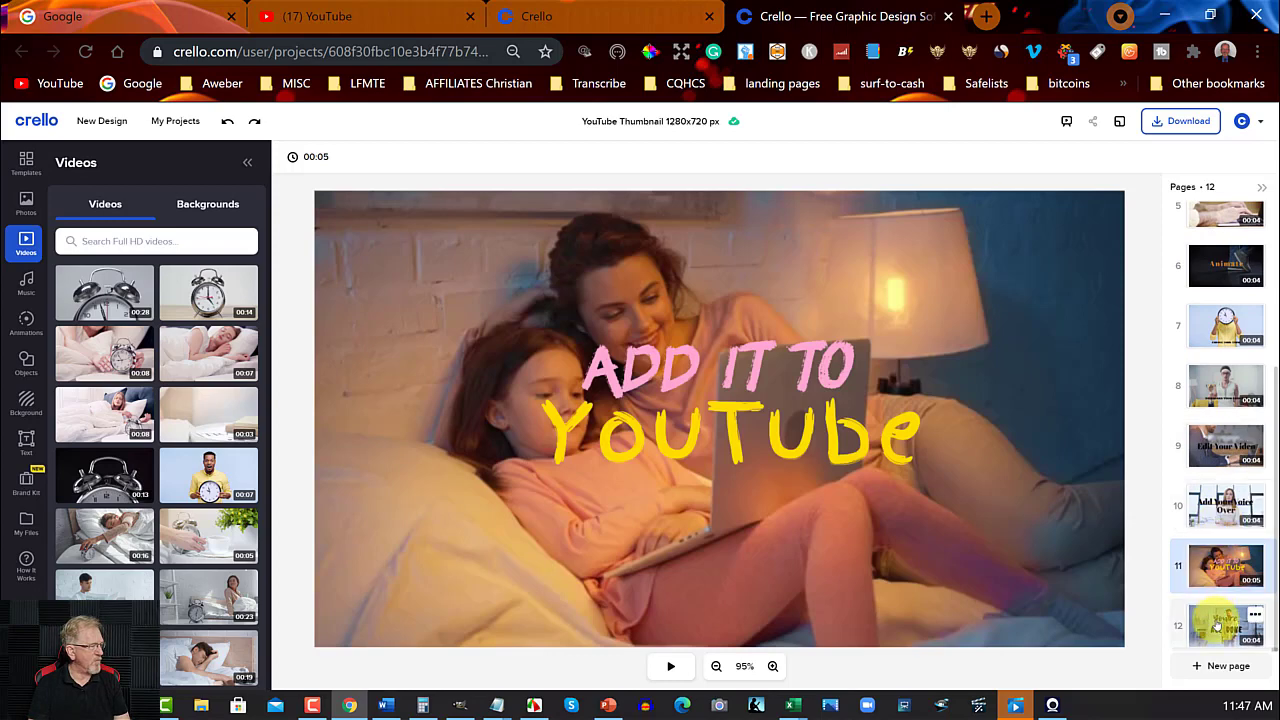
click(1218, 625)
scroll(1232, 270, up, 5)
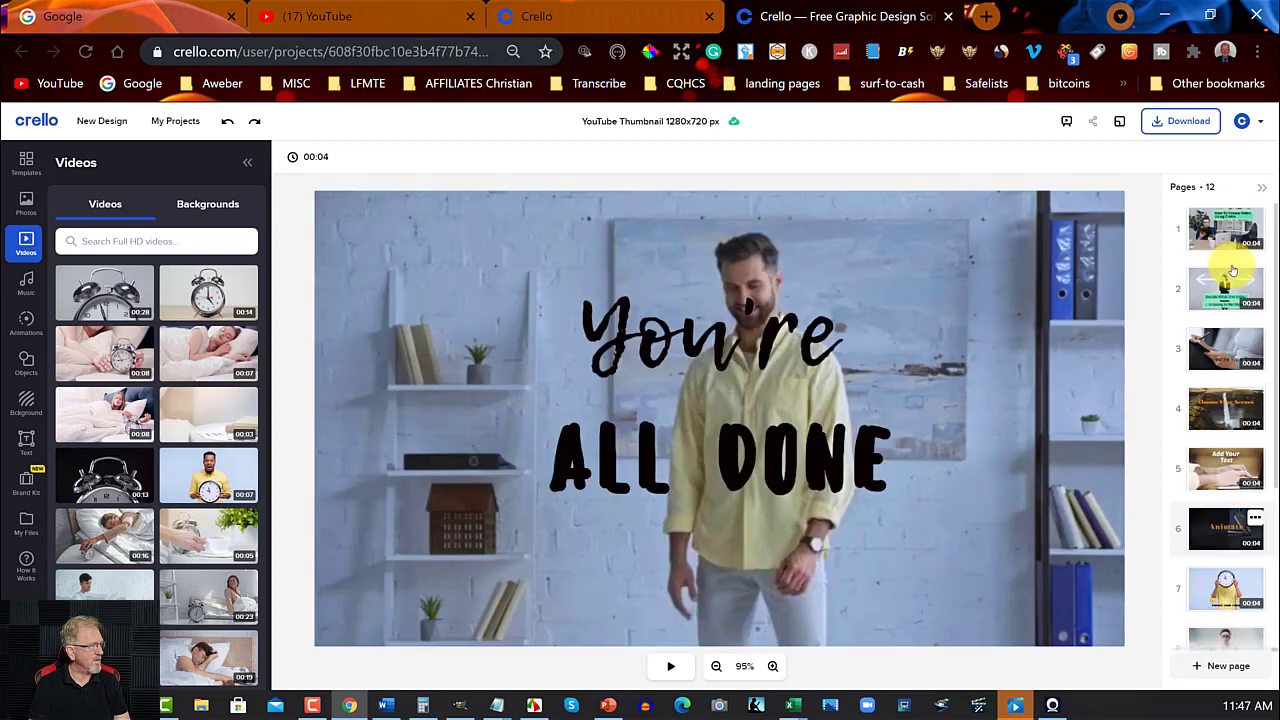
Select the You're and ALL DONE texts and play page 12's animated preview
click(621, 321)
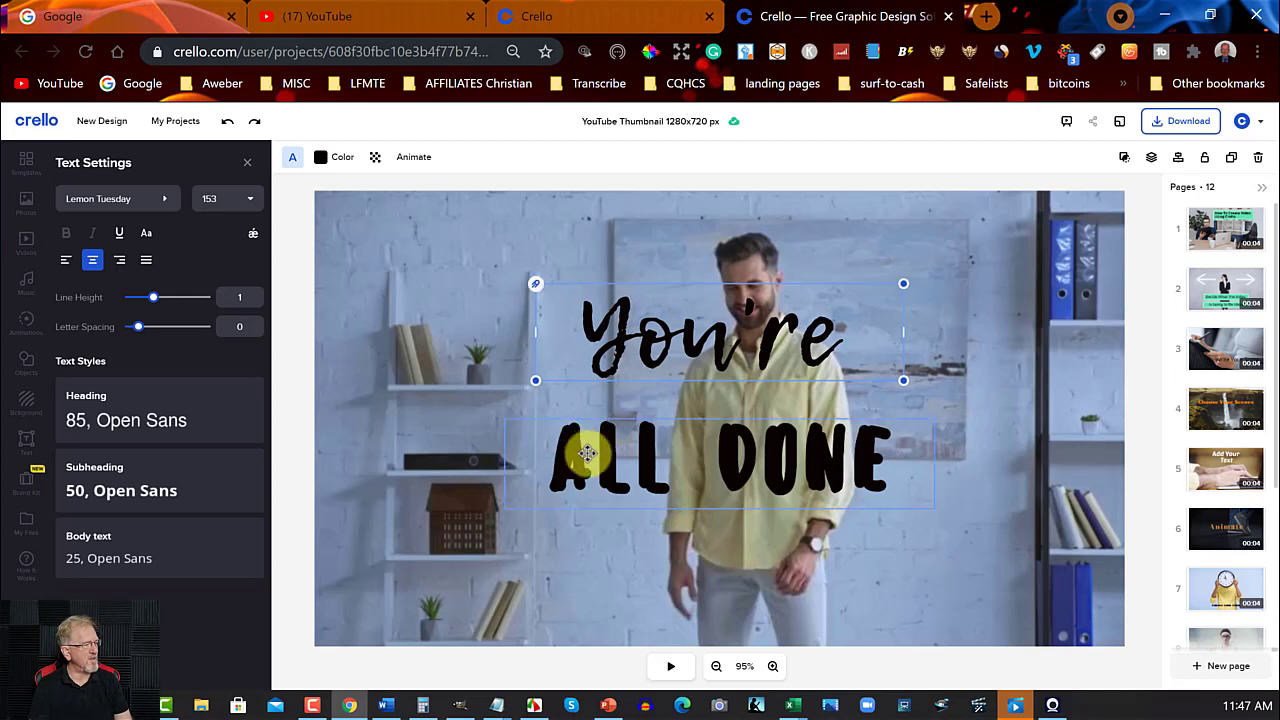
click(588, 454)
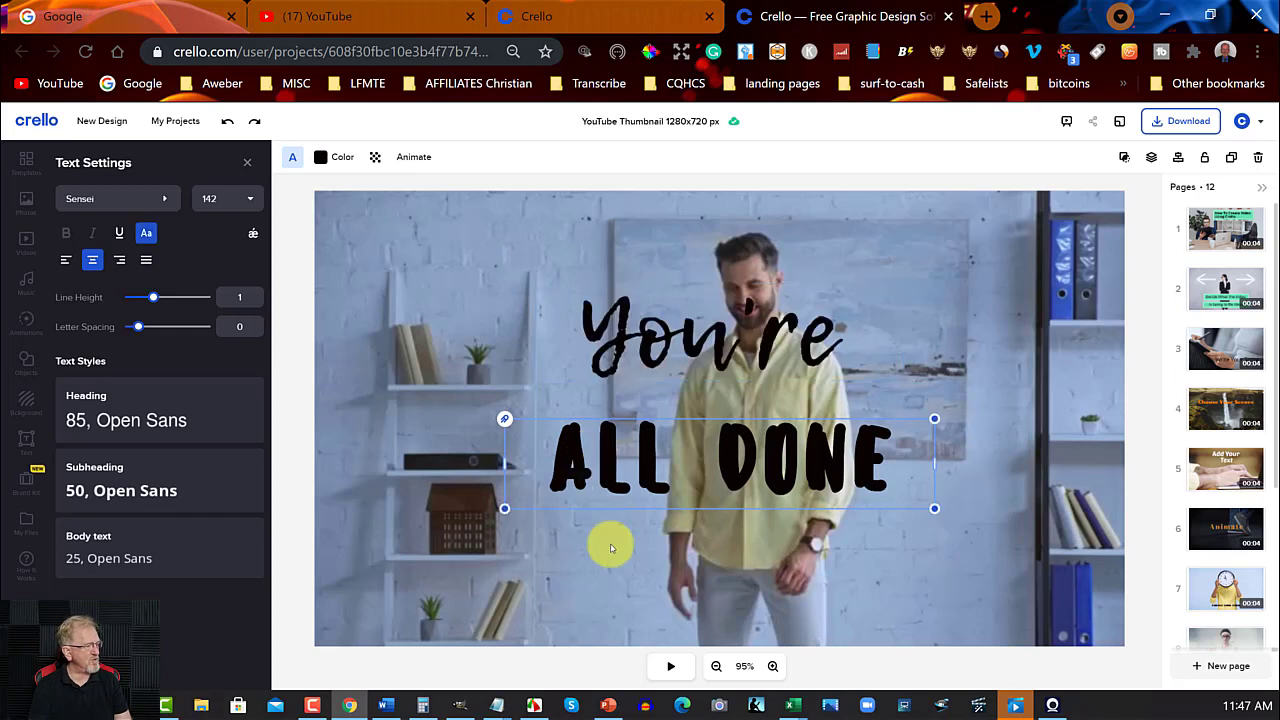
click(670, 670)
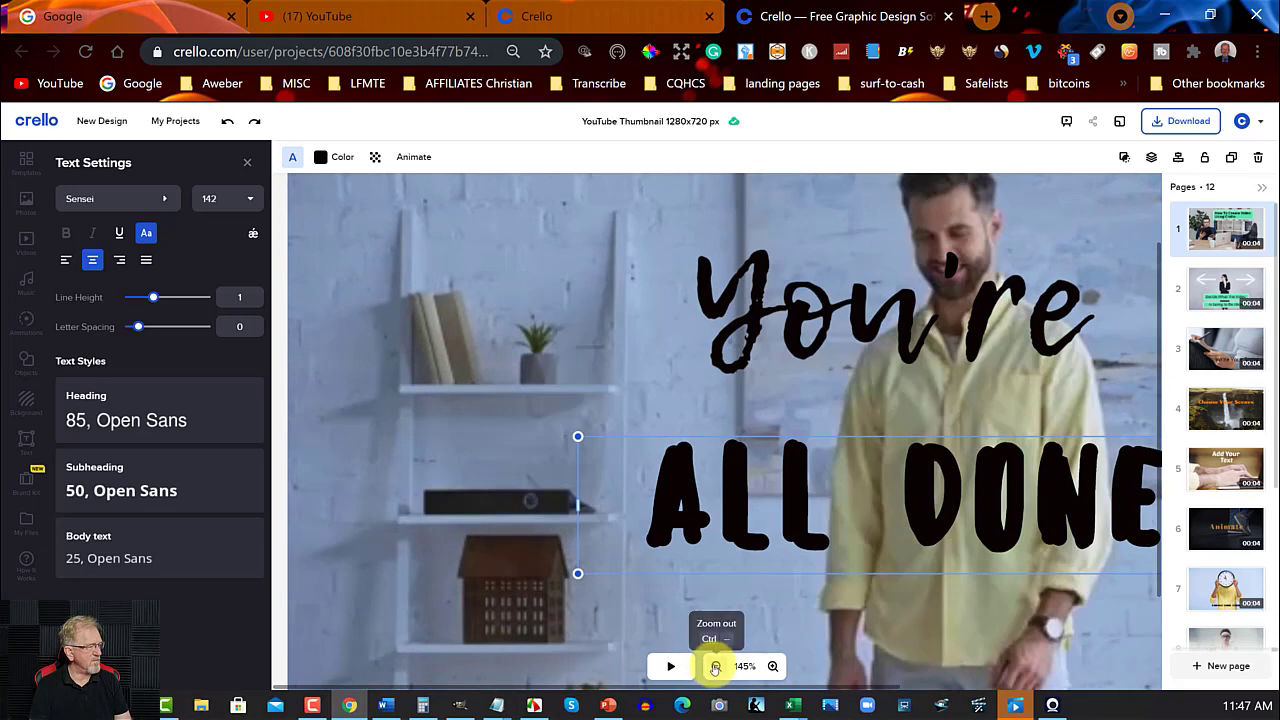
Zoom out until page 12 fits, replay its preview, then return to page 1
click(715, 667)
click(715, 667)
click(715, 667)
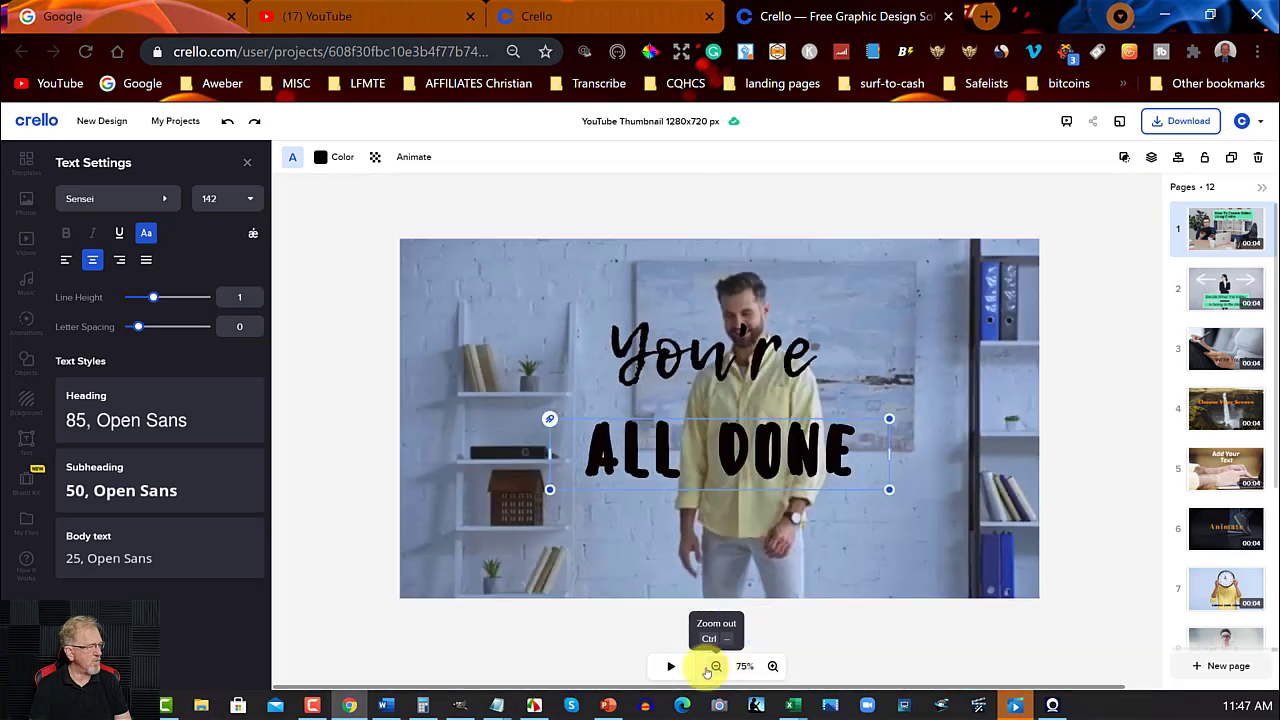
click(672, 666)
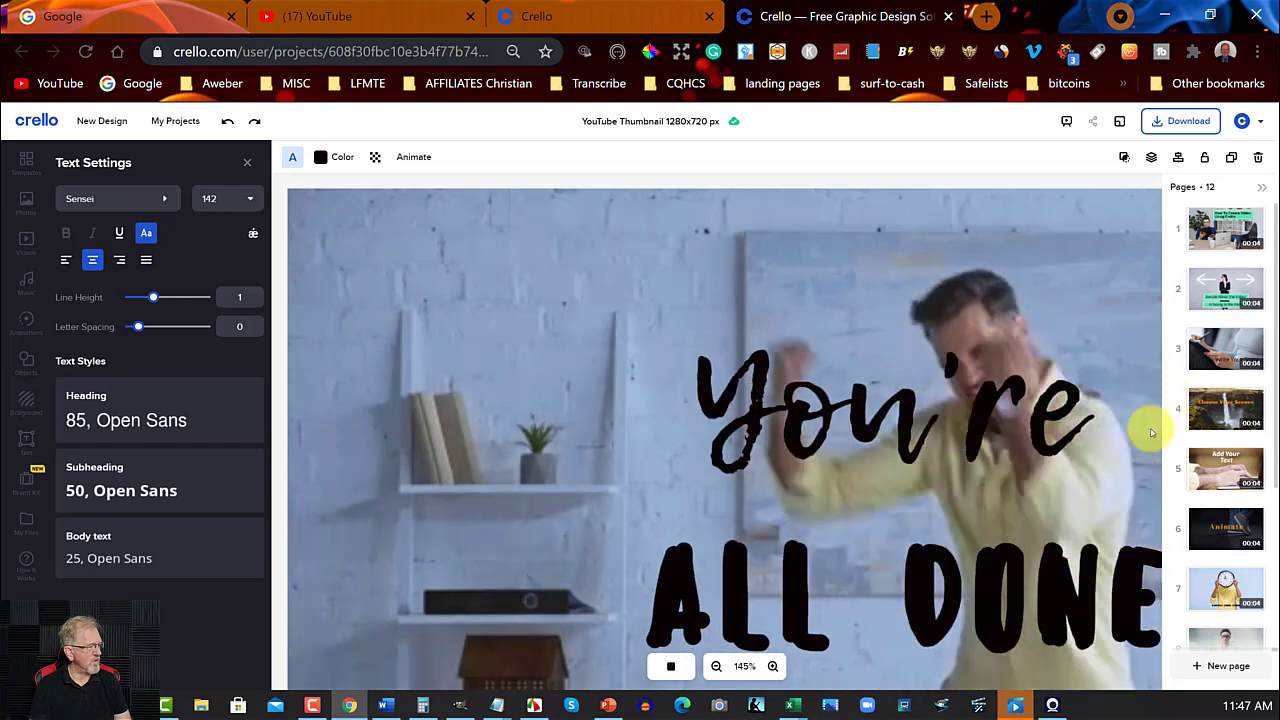
scroll(1123, 487, down, 3)
scroll(1127, 488, down, 1)
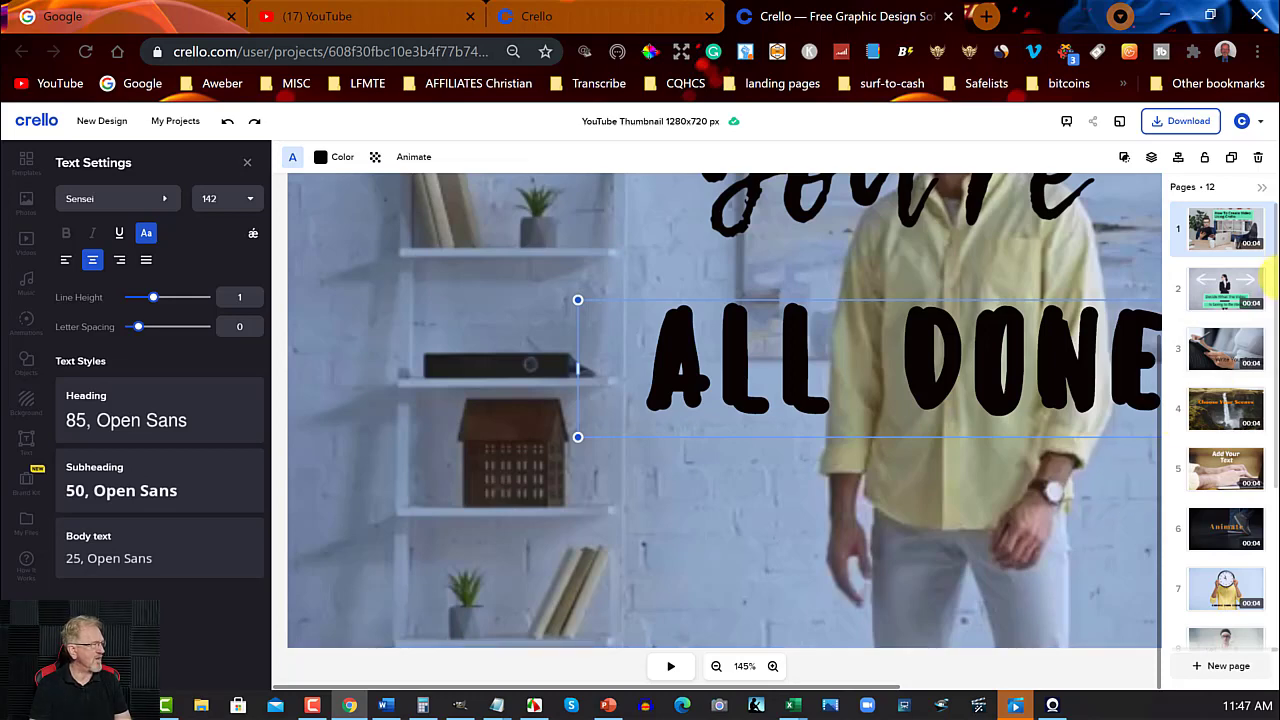
click(1218, 222)
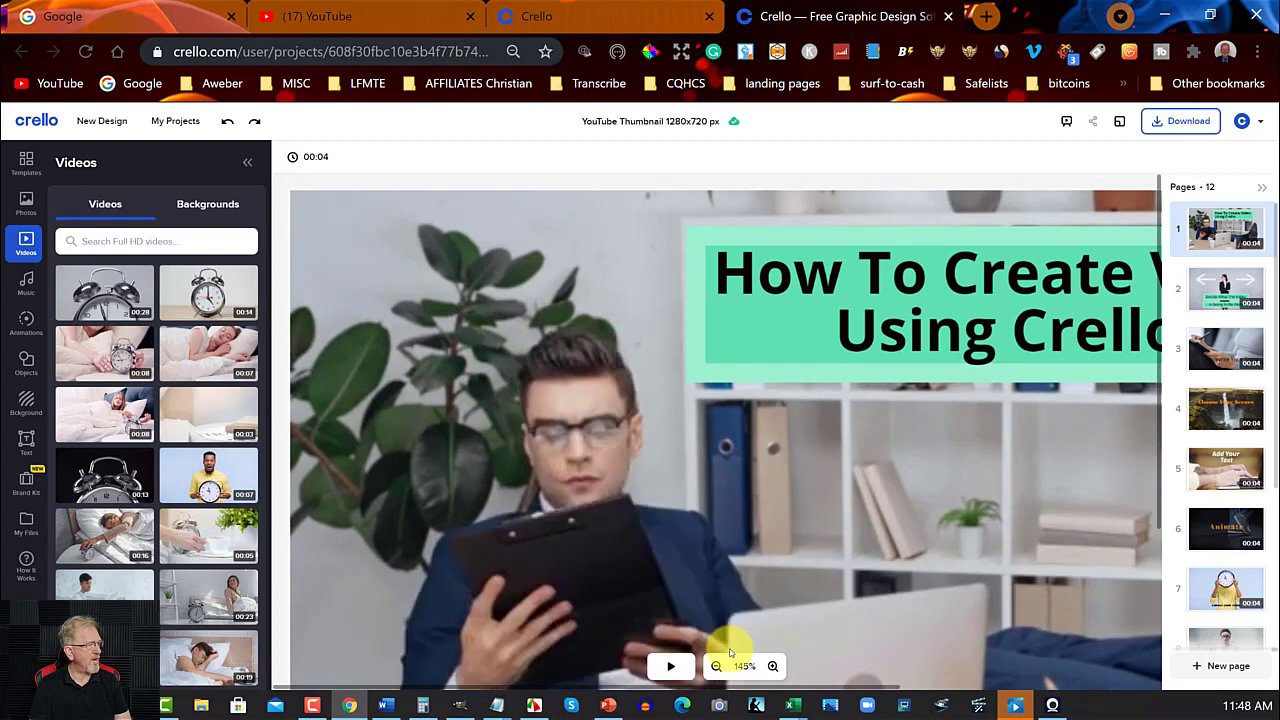
Switch to page 2, the 'Decide What The Video Is Going to Be About' scene
scroll(730, 652, down, 2)
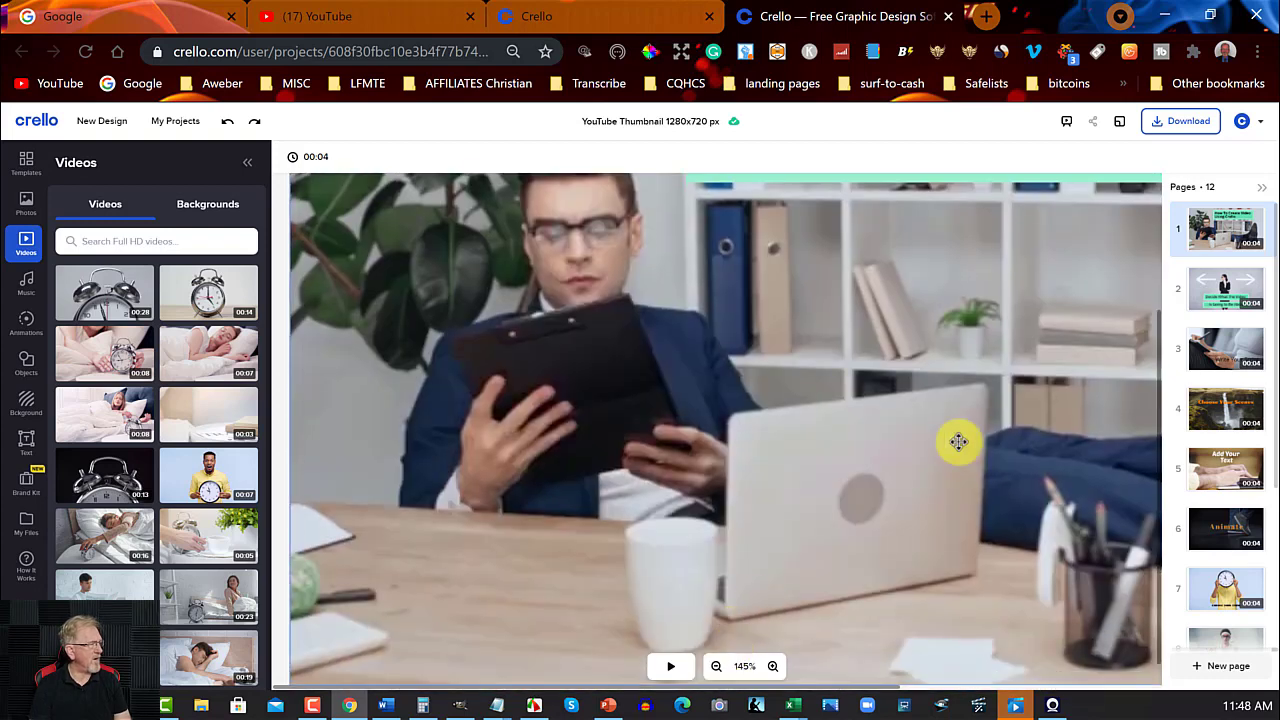
click(1255, 220)
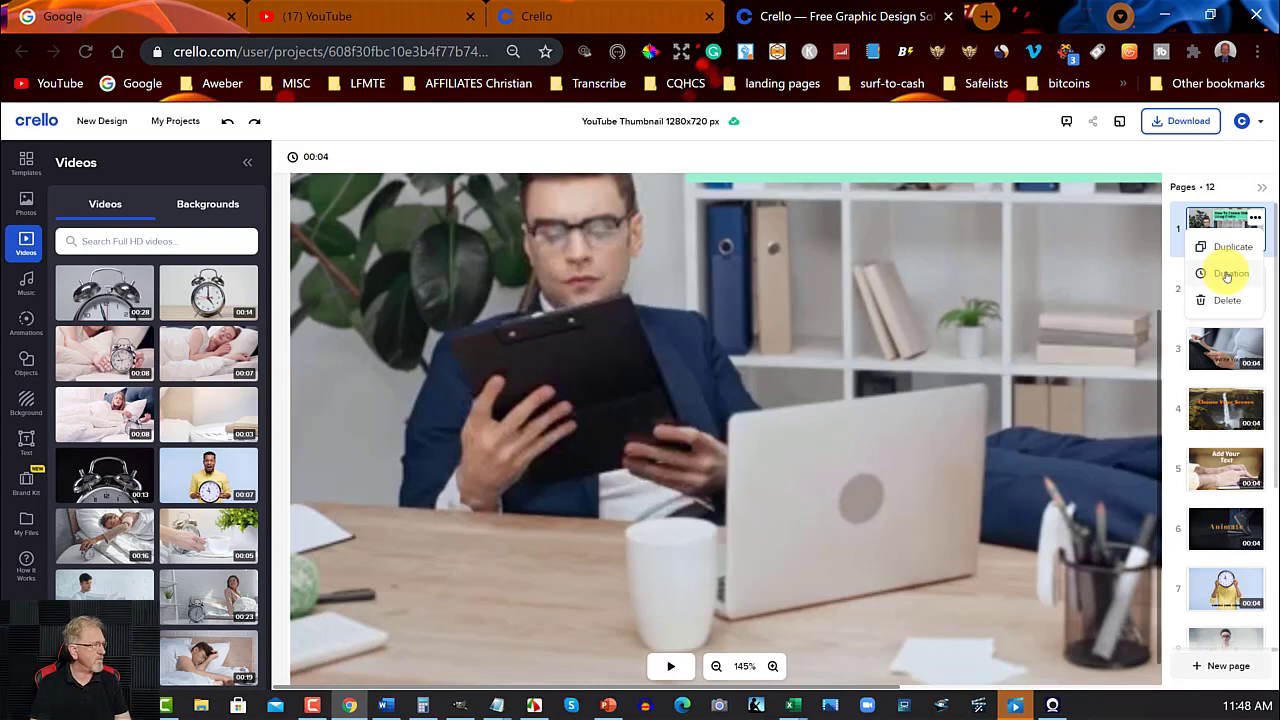
click(1176, 299)
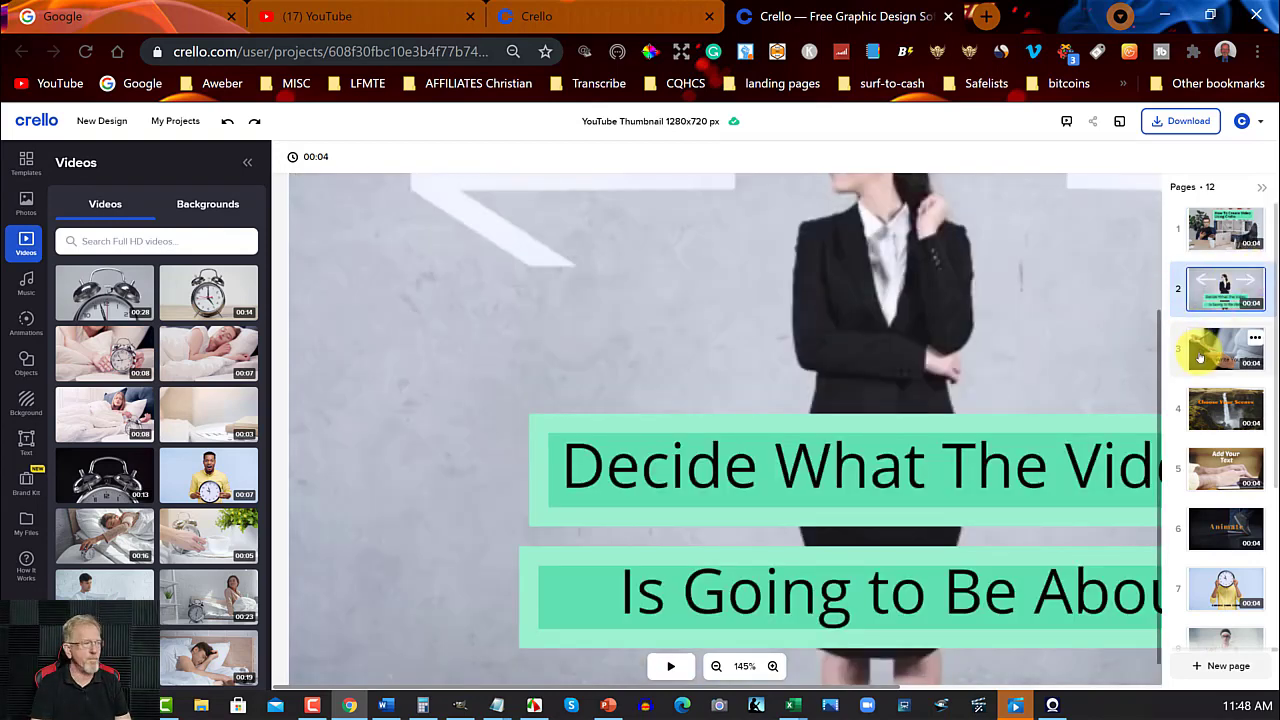
scroll(1200, 357, down, 3)
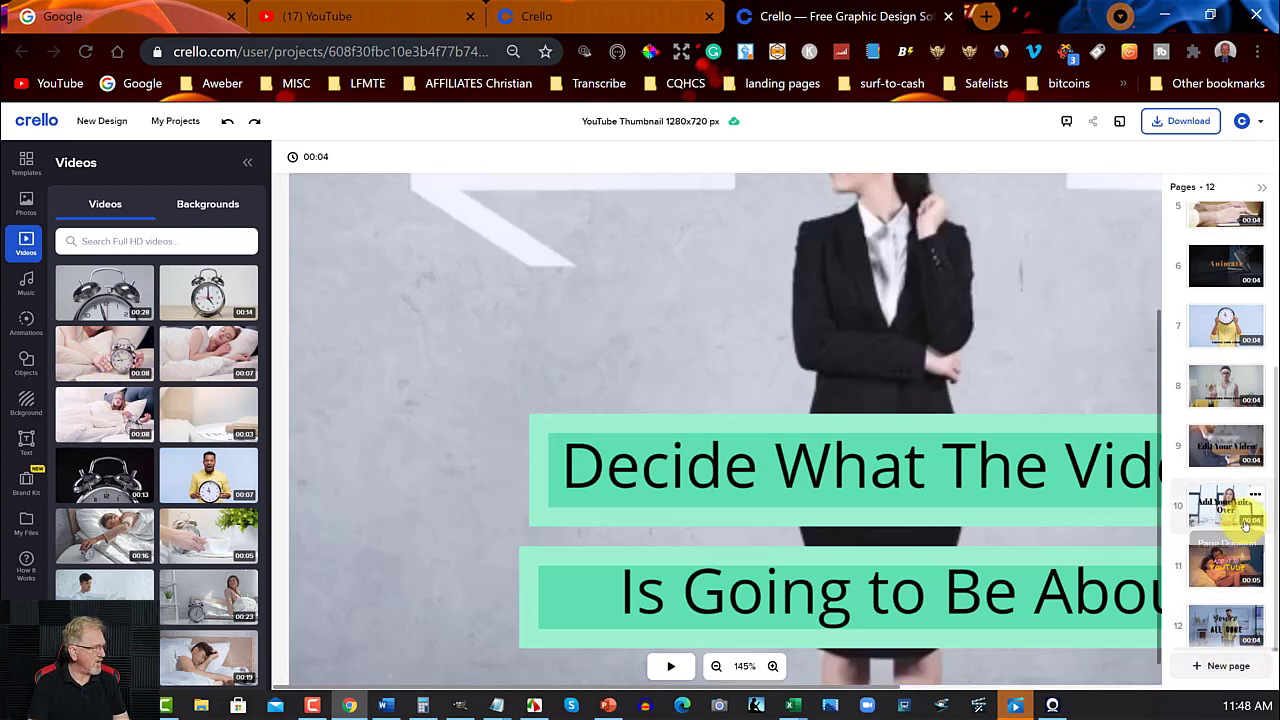
Add a blank page 13 after the final page and search stock videos for 'end screen'
click(1217, 638)
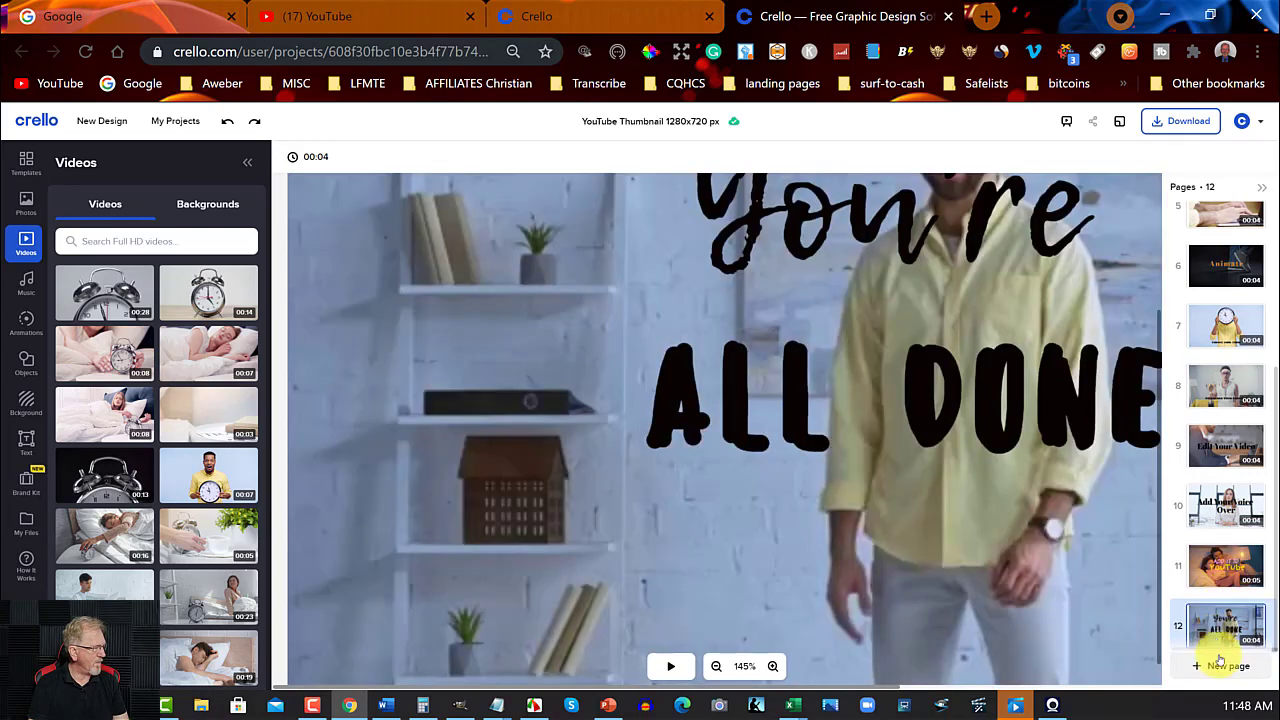
click(1222, 665)
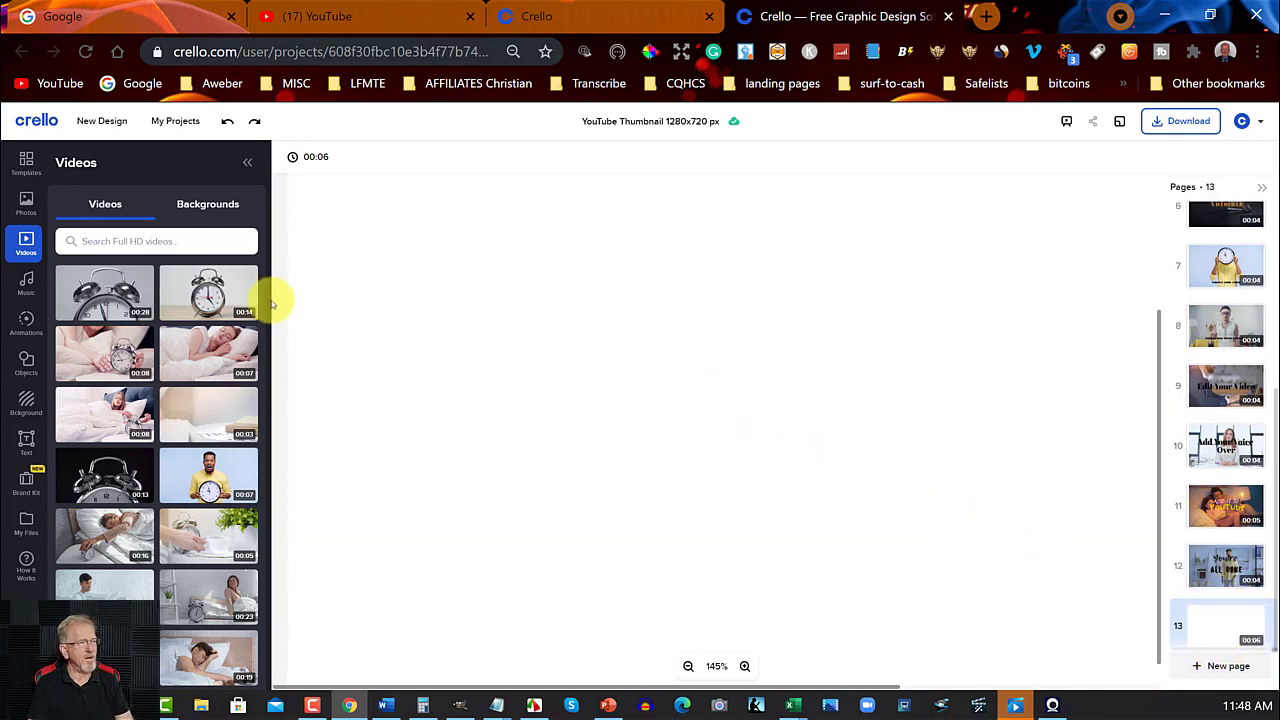
click(143, 241)
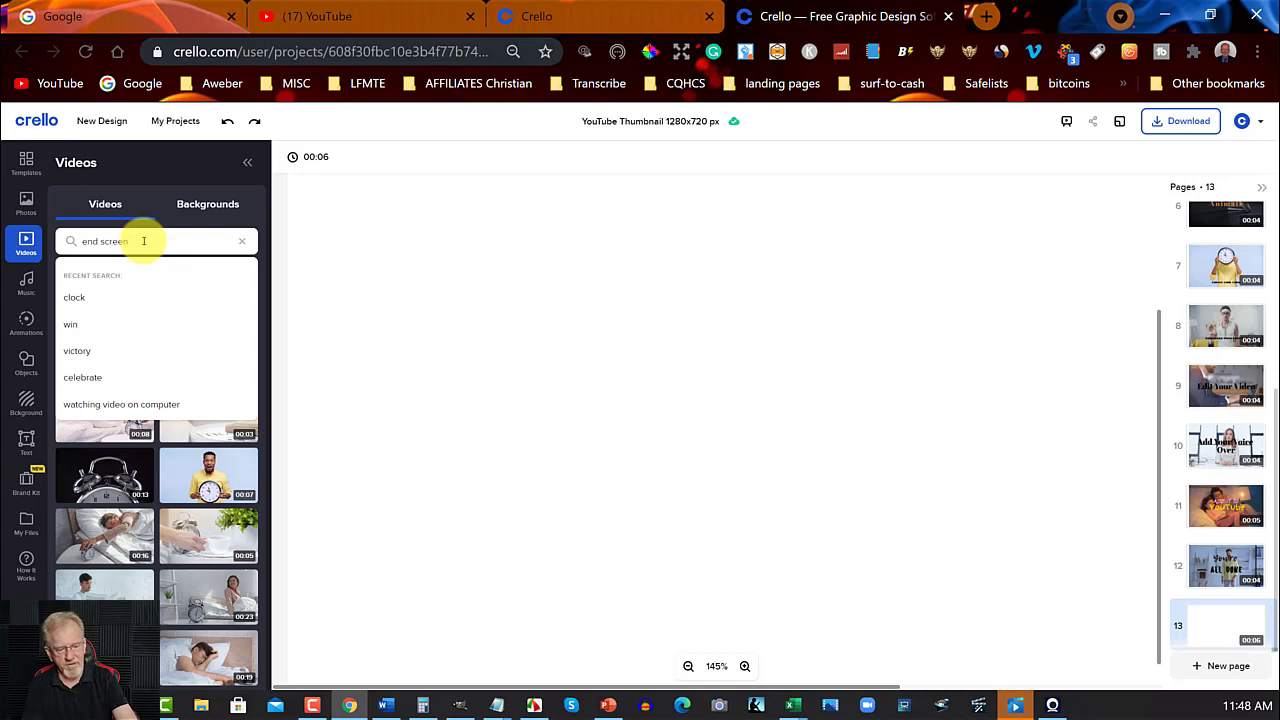
key(Return)
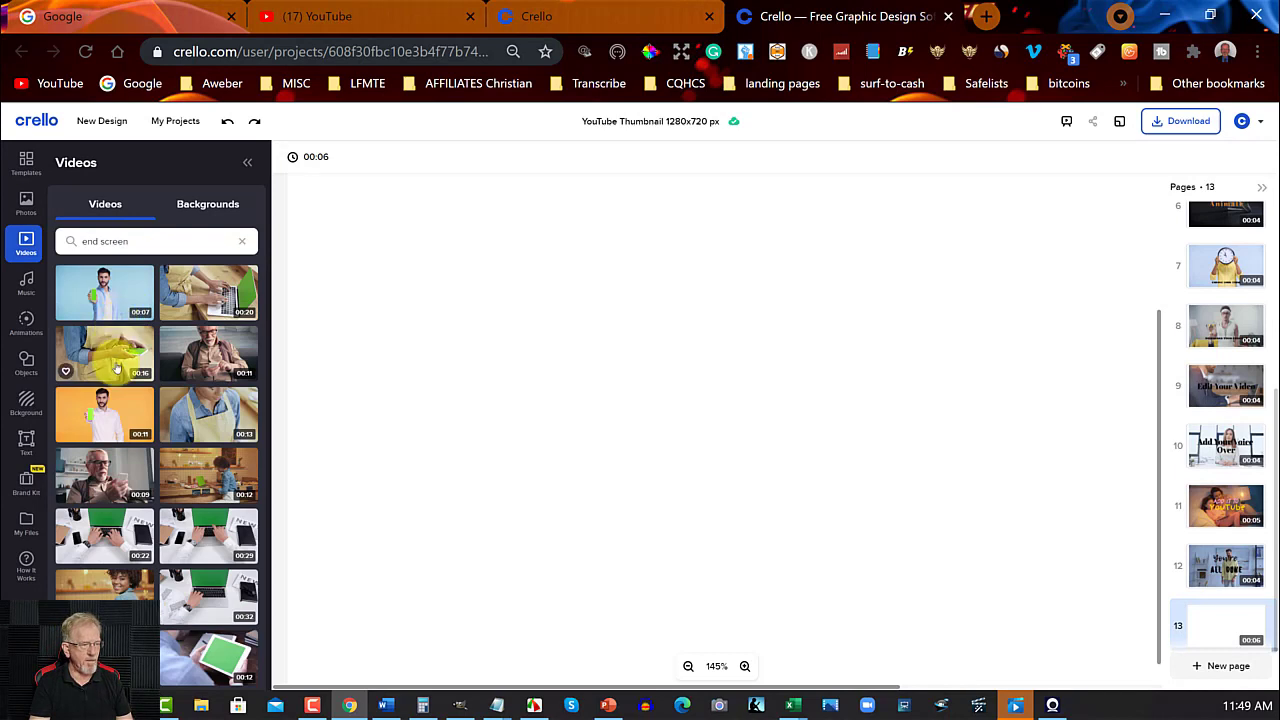
Pick the yellow 00:12 clip of a woman holding a tablet from the results
scroll(112, 362, down, 1)
scroll(115, 370, down, 5)
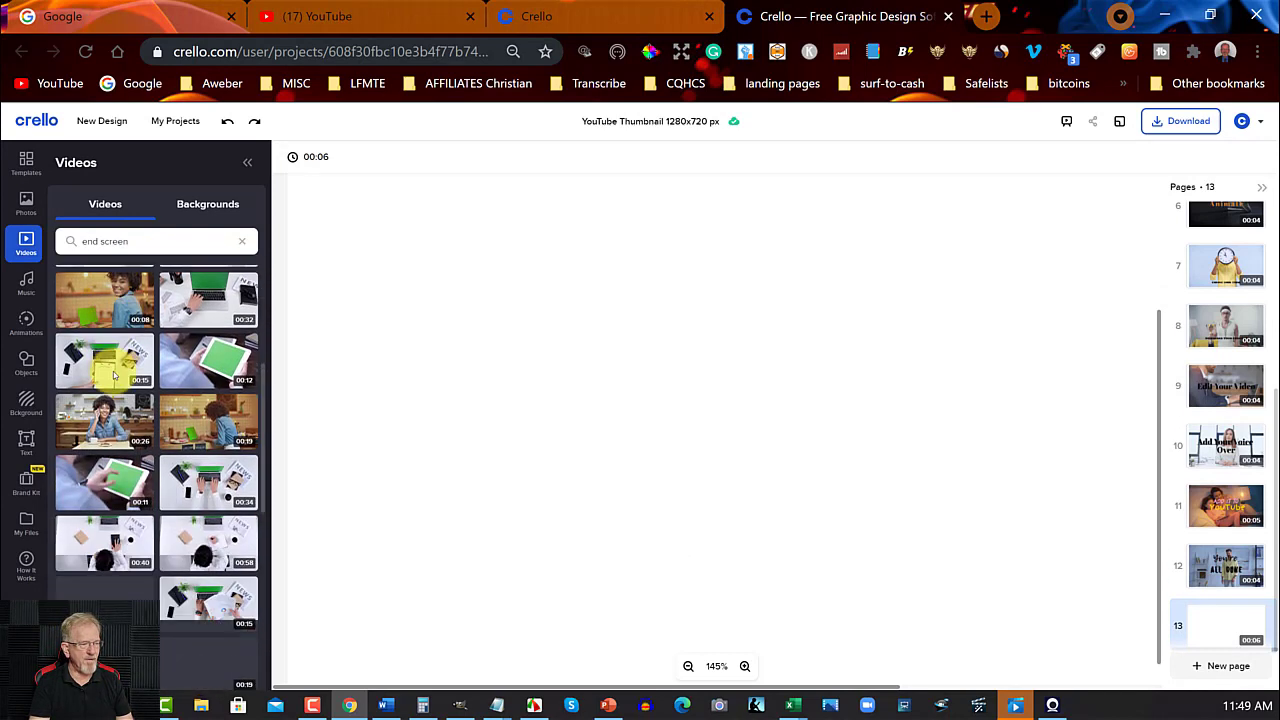
scroll(113, 376, down, 1)
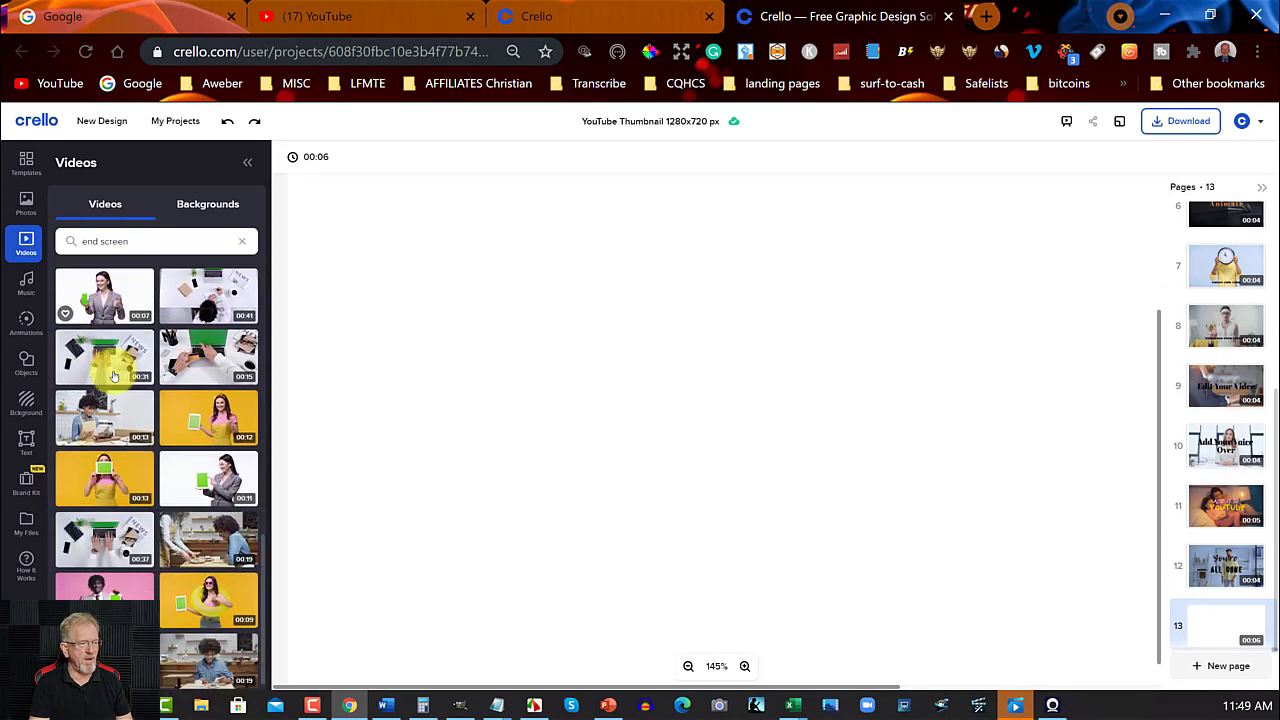
scroll(113, 375, down, 1)
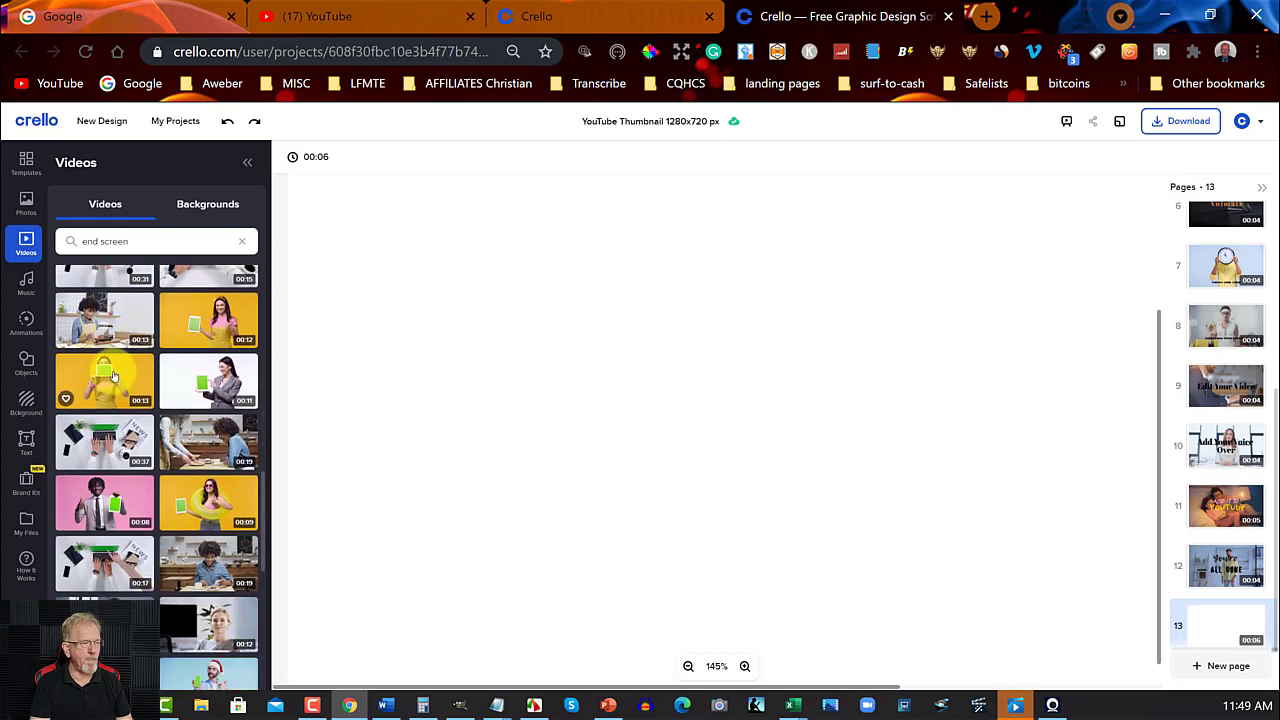
scroll(113, 375, down, 3)
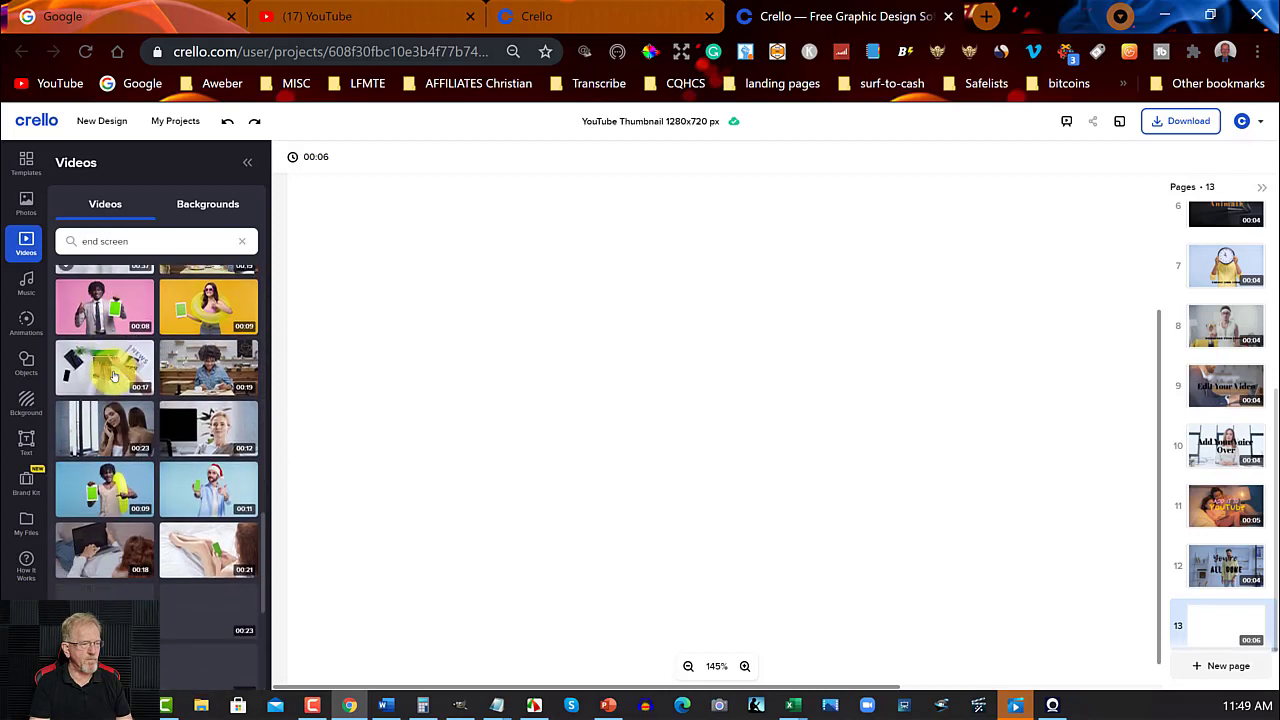
scroll(113, 375, down, 5)
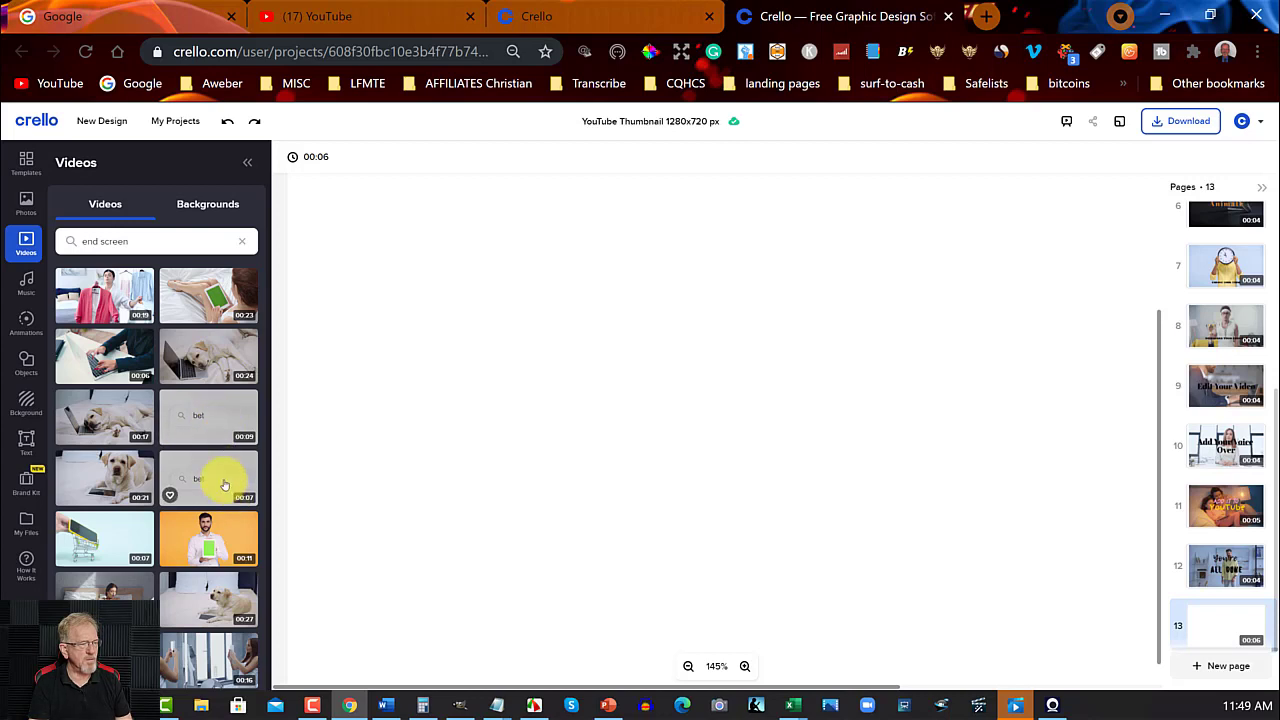
scroll(114, 466, down, 5)
scroll(108, 368, up, 4)
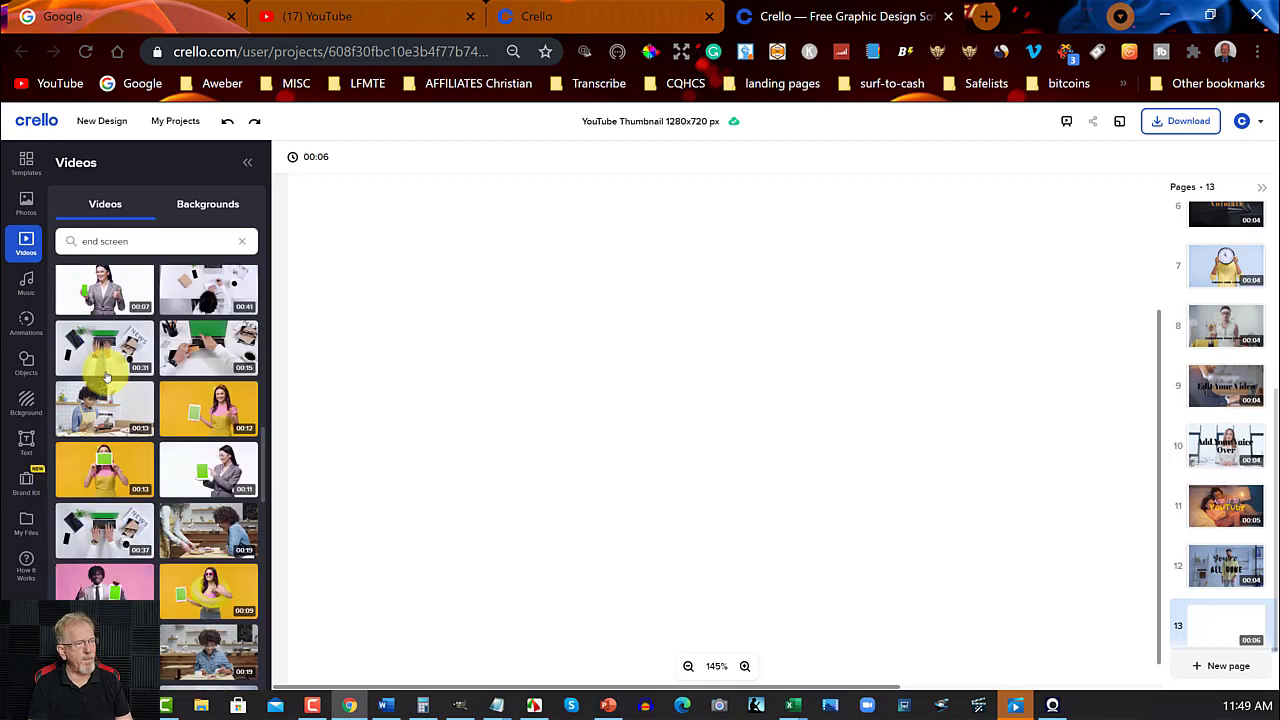
click(197, 418)
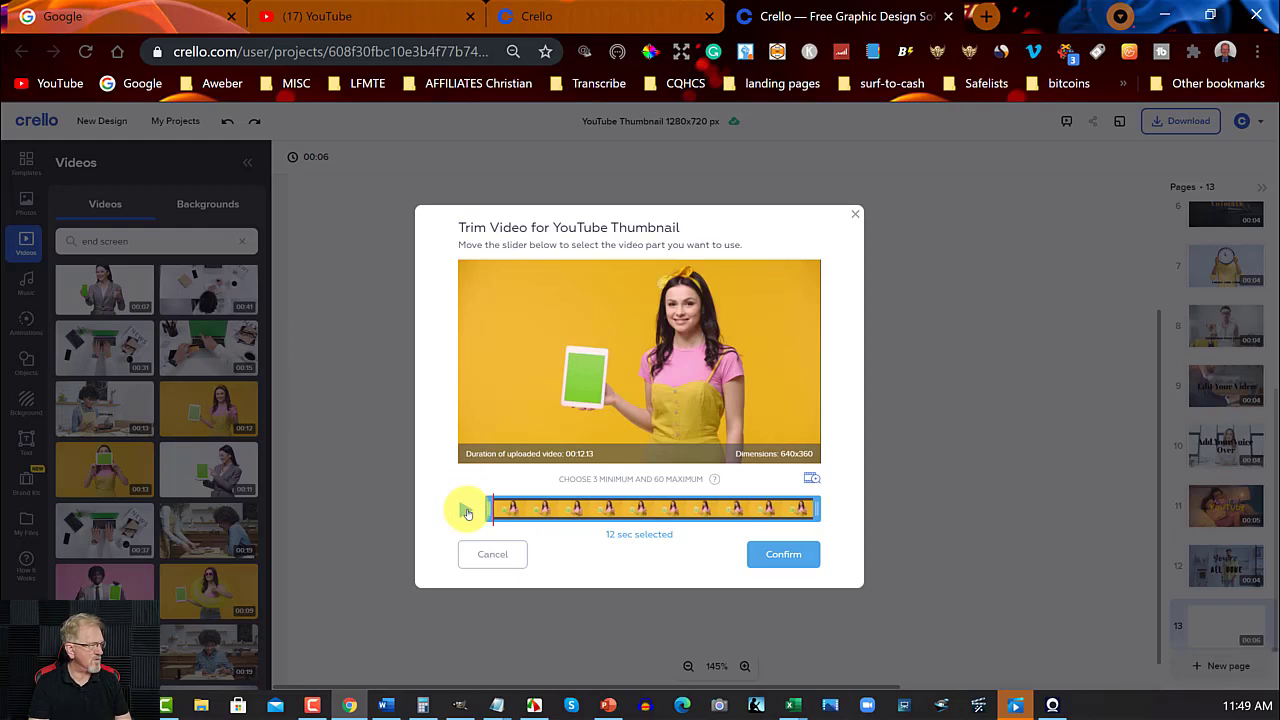
Keep the full 12-second clip and stretch it to cover page 13, viewed at 75%
click(783, 554)
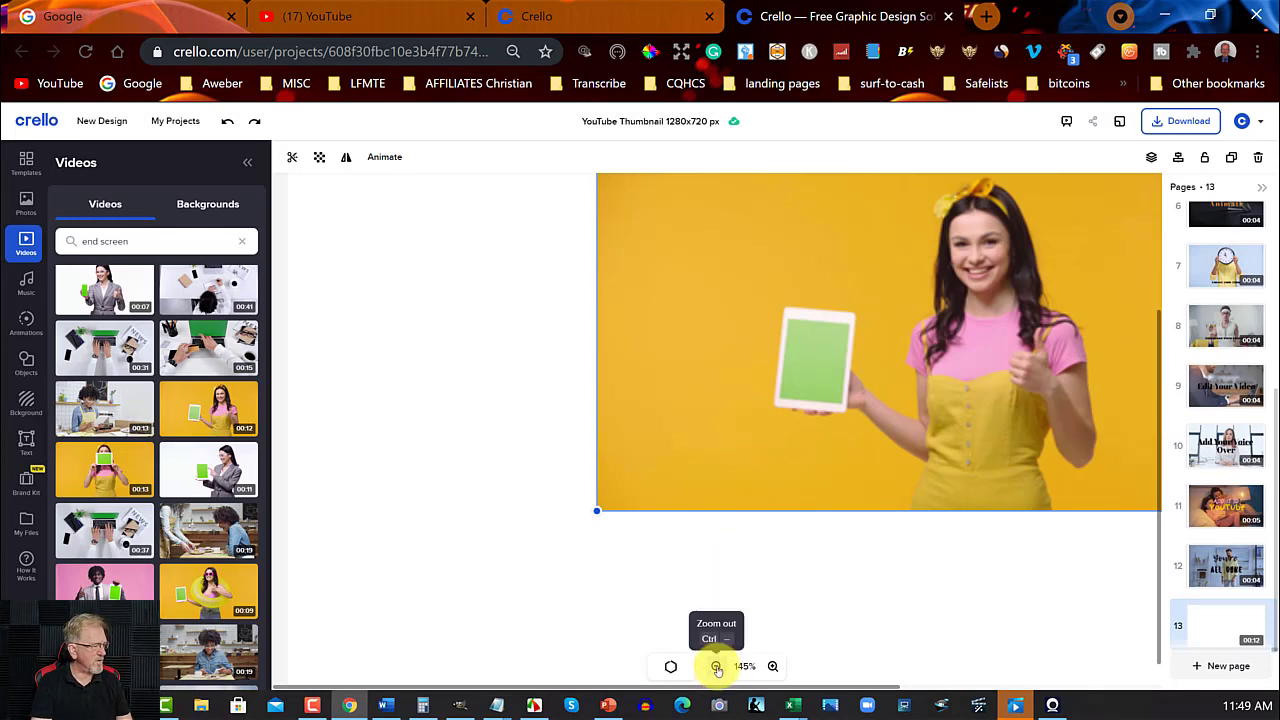
click(716, 667)
click(716, 667)
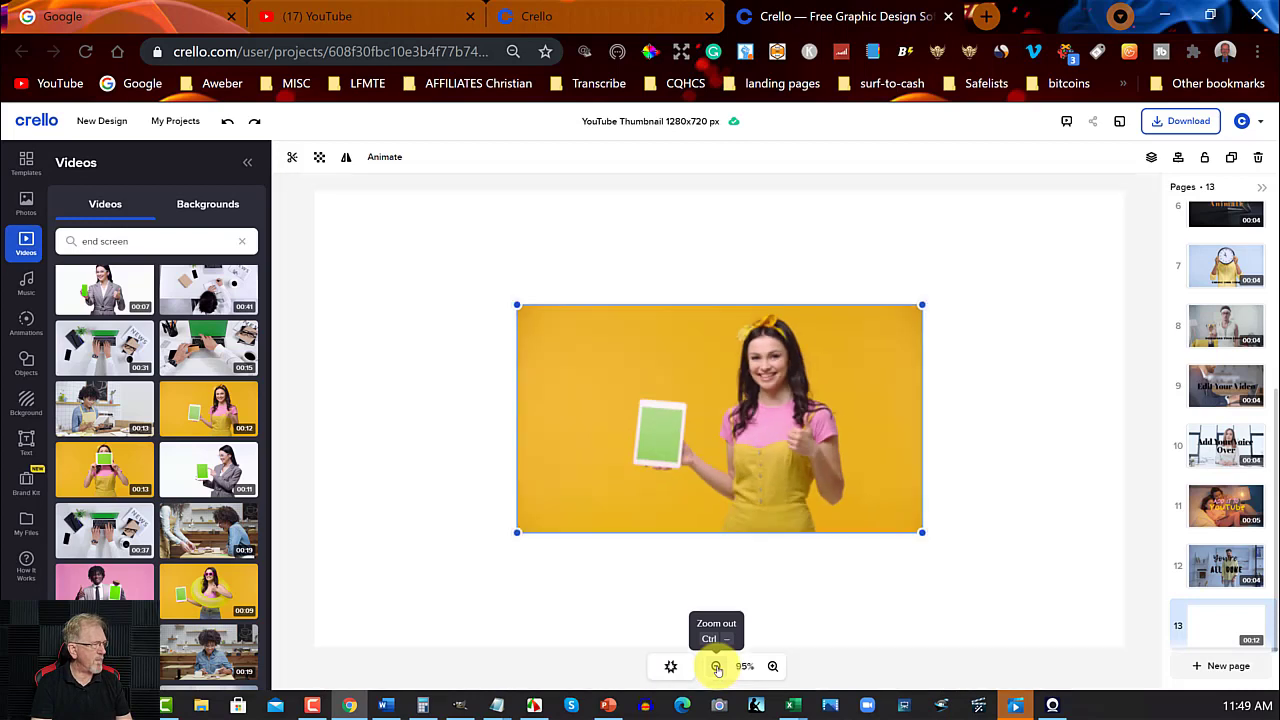
click(717, 667)
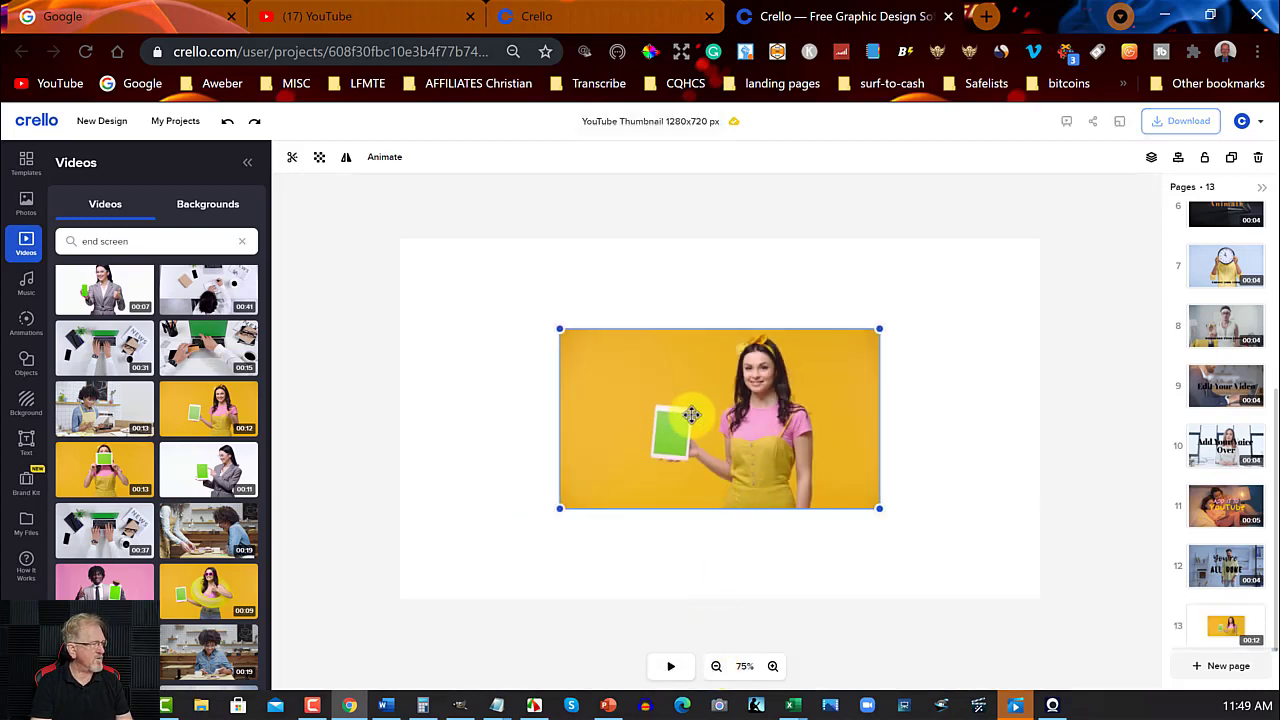
drag(688, 409, 842, 497)
drag(722, 420, 382, 267)
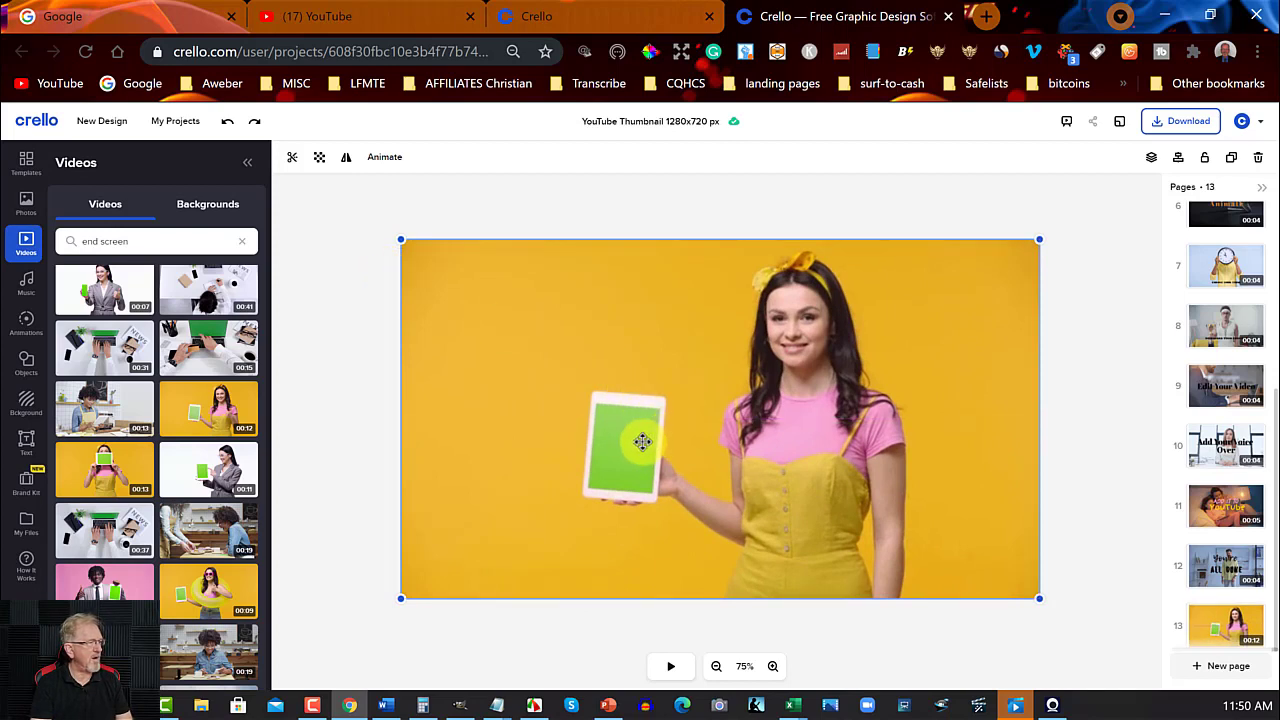
Search the Objects library for 'square' shapes and frames
click(26, 360)
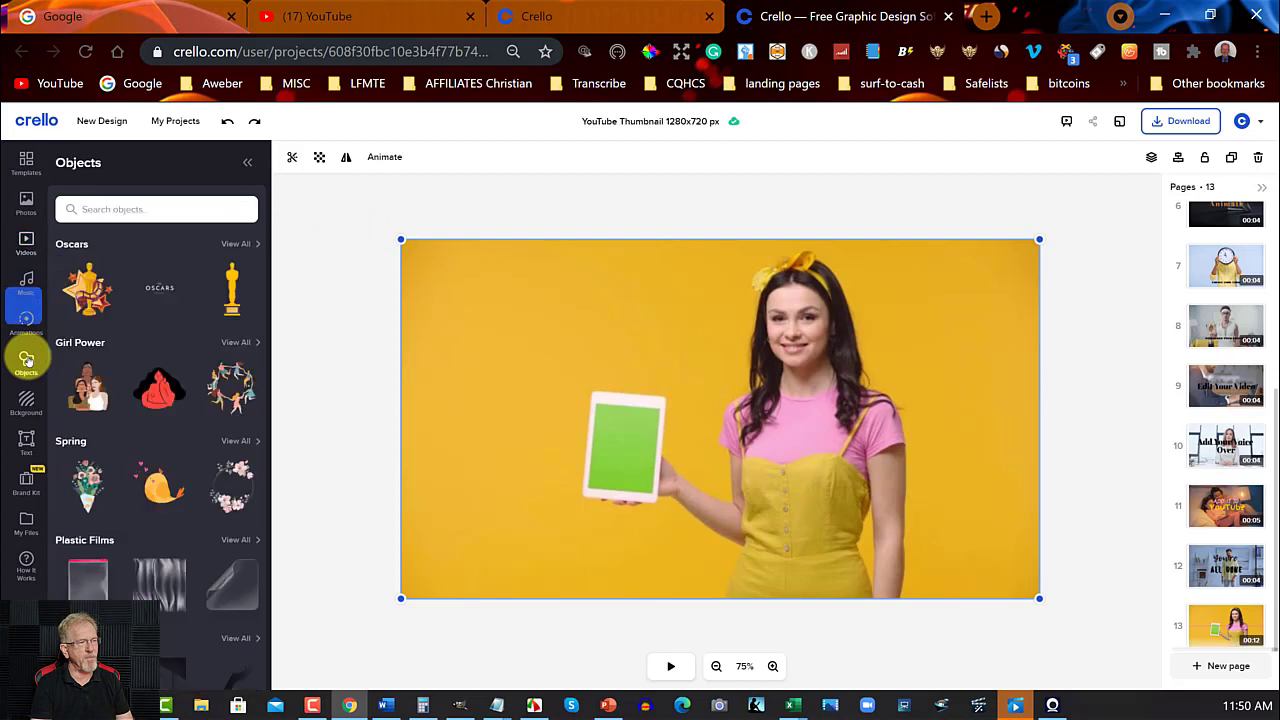
click(133, 209)
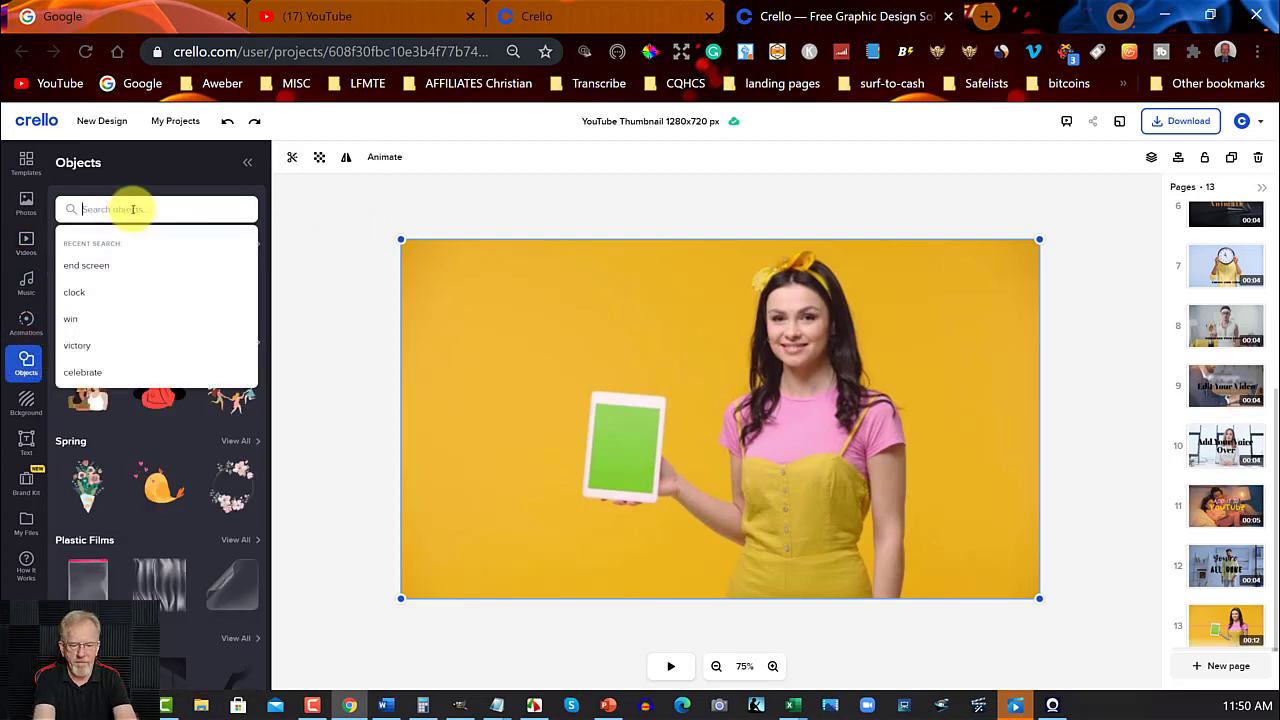
text(sign)
key(BackSpace)
key(BackSpace)
key(BackSpace)
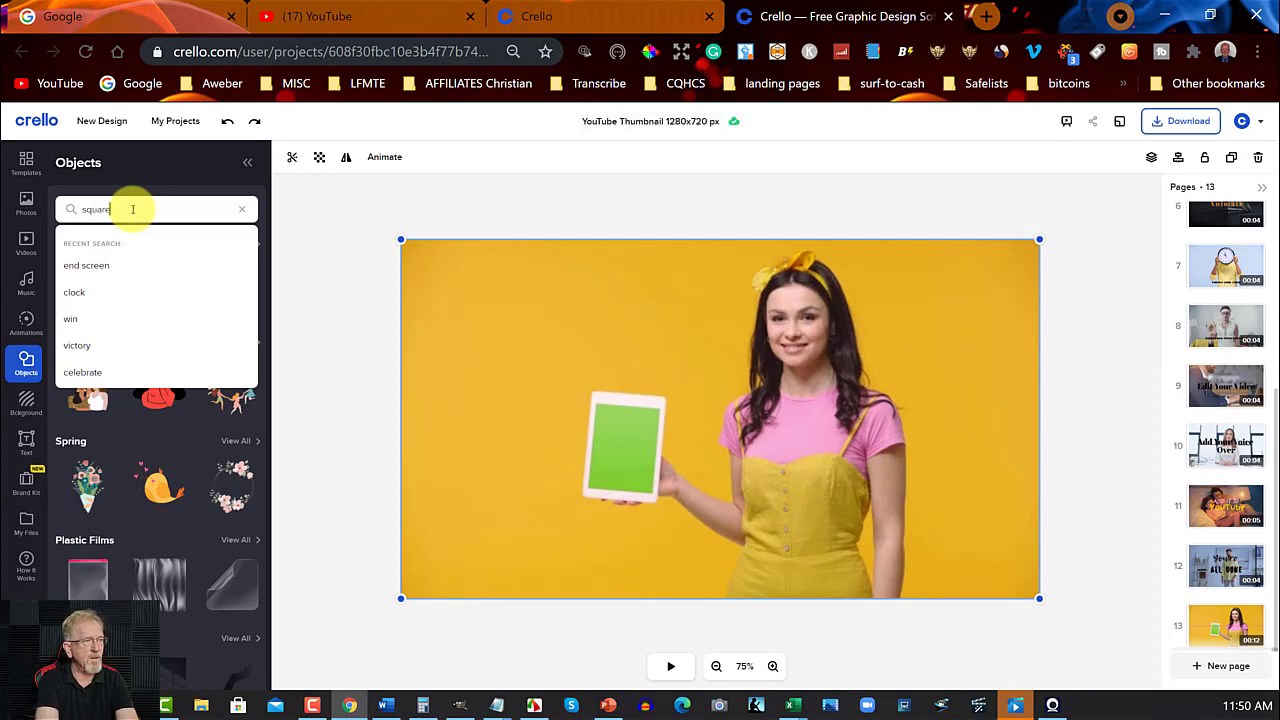
key(Return)
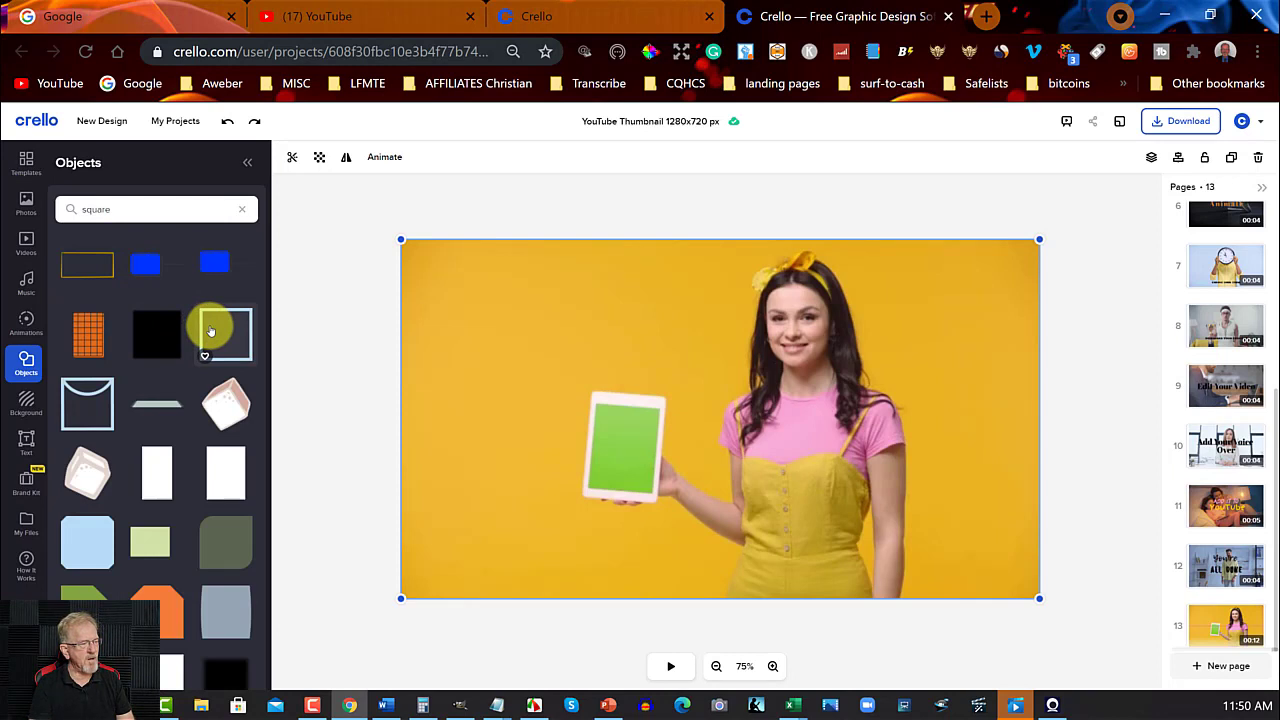
Add the media placeholder frame to page 13 and delete the extra light-blue square frame
click(238, 472)
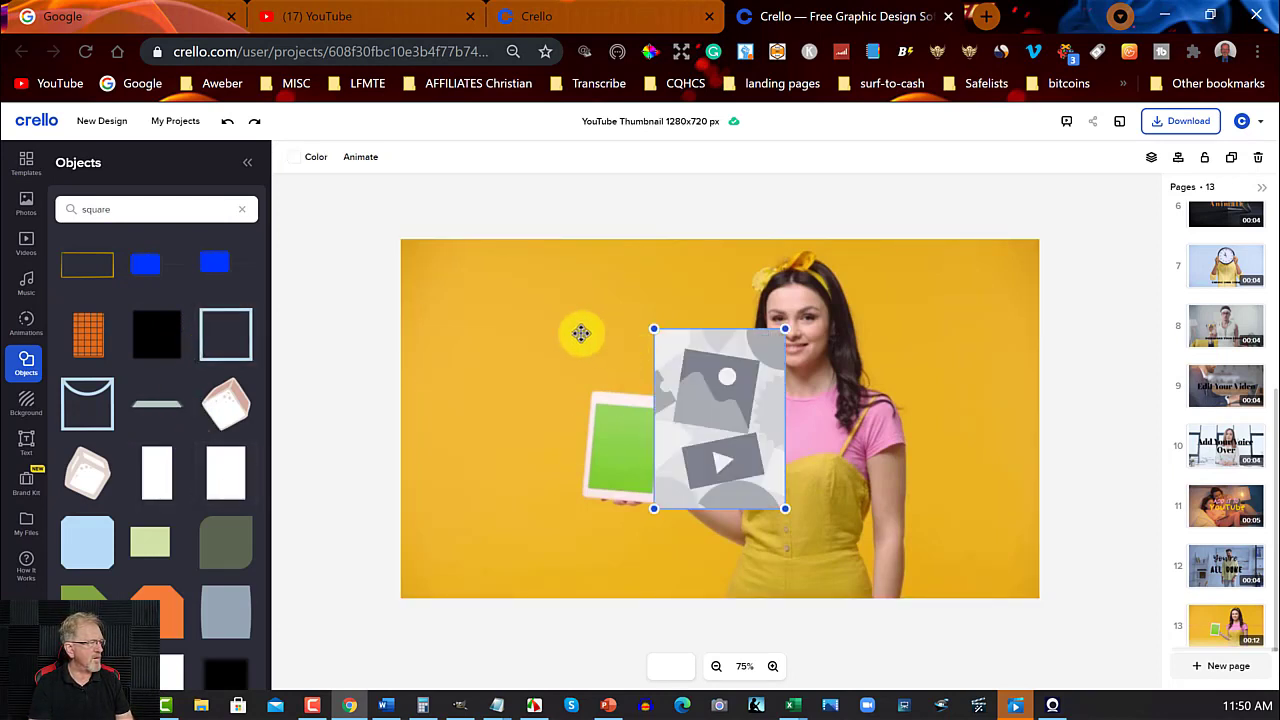
drag(571, 330, 475, 353)
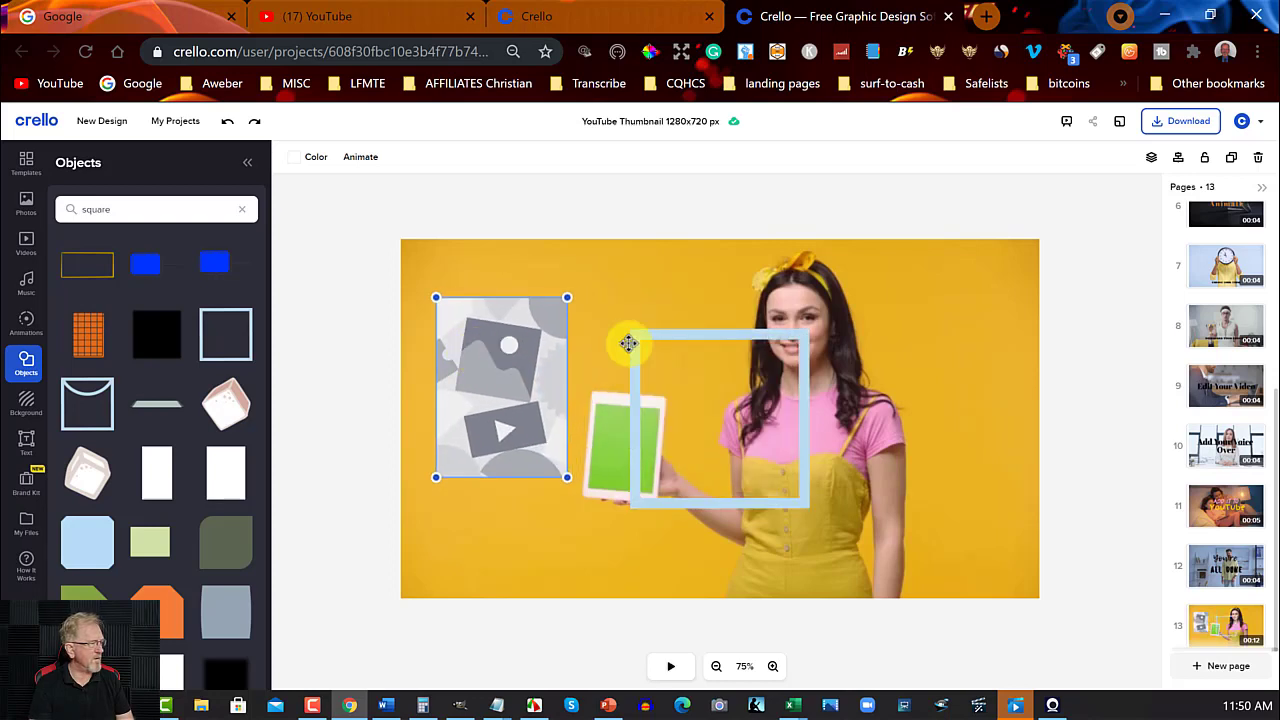
click(742, 330)
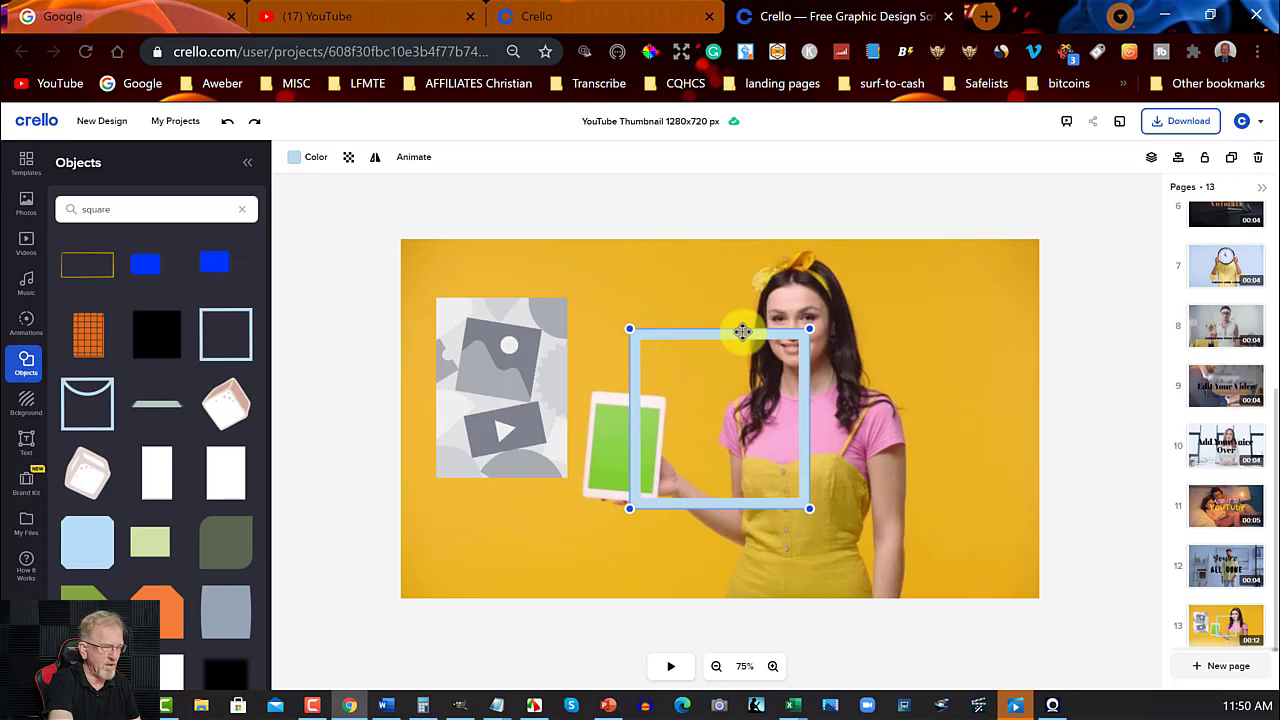
key(Delete)
Rotate the placeholder to landscape and size it at the upper left beside the tablet
click(521, 304)
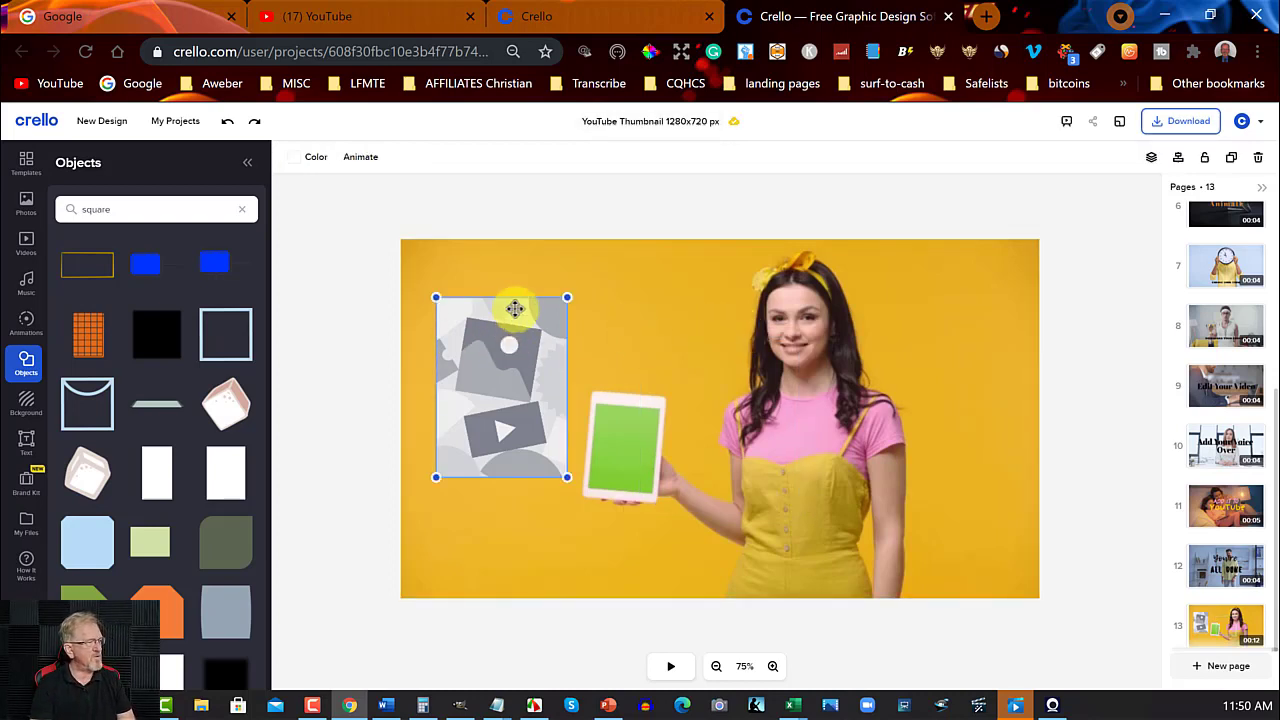
drag(572, 294, 606, 457)
drag(500, 380, 529, 382)
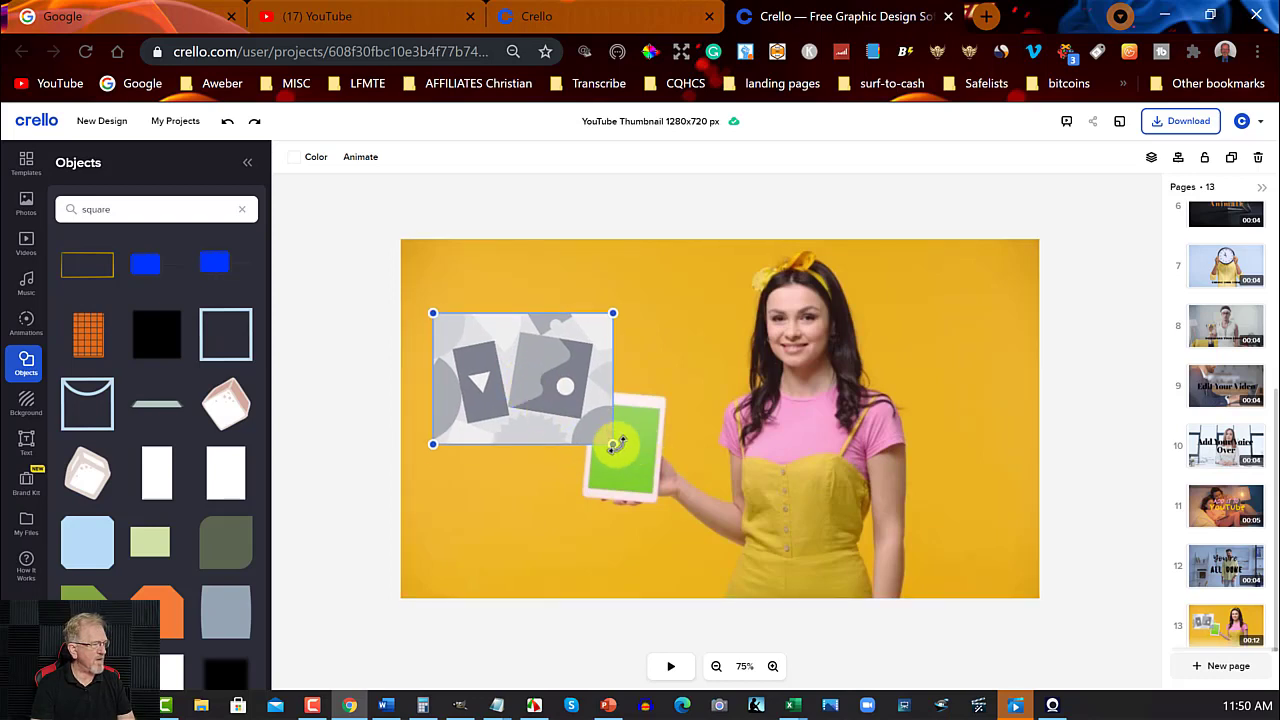
drag(615, 445, 588, 426)
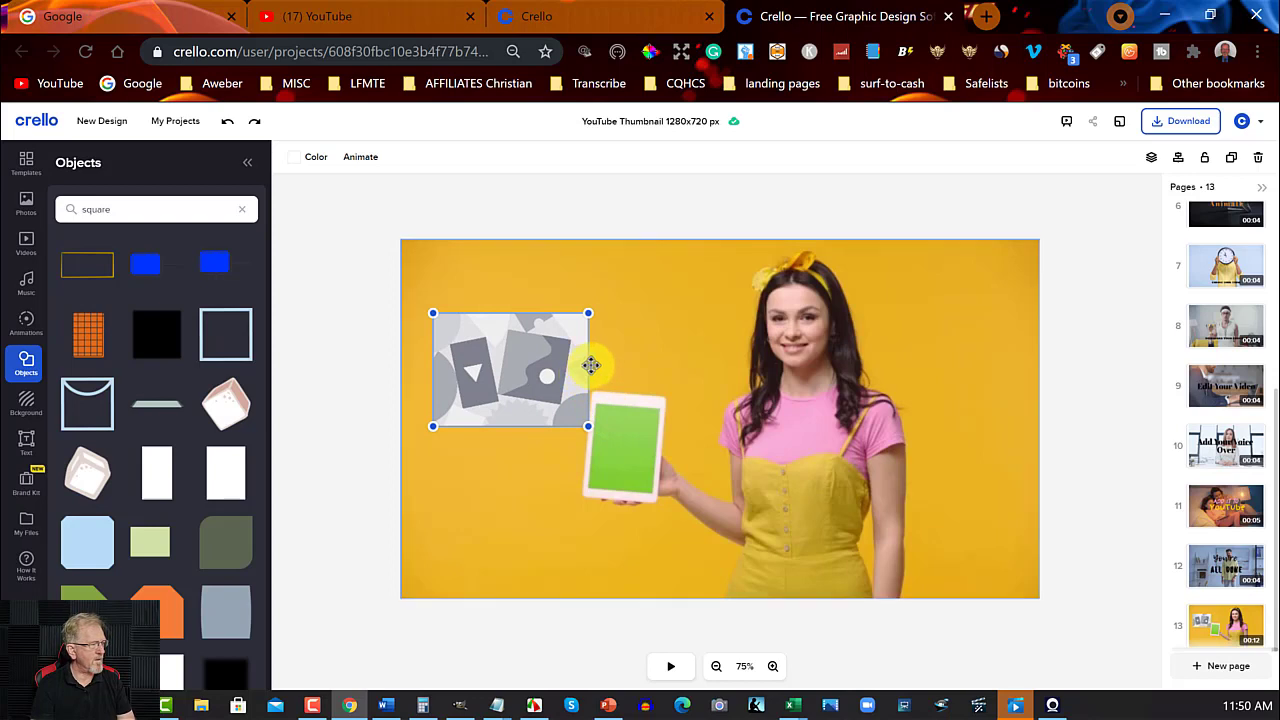
drag(514, 347, 513, 342)
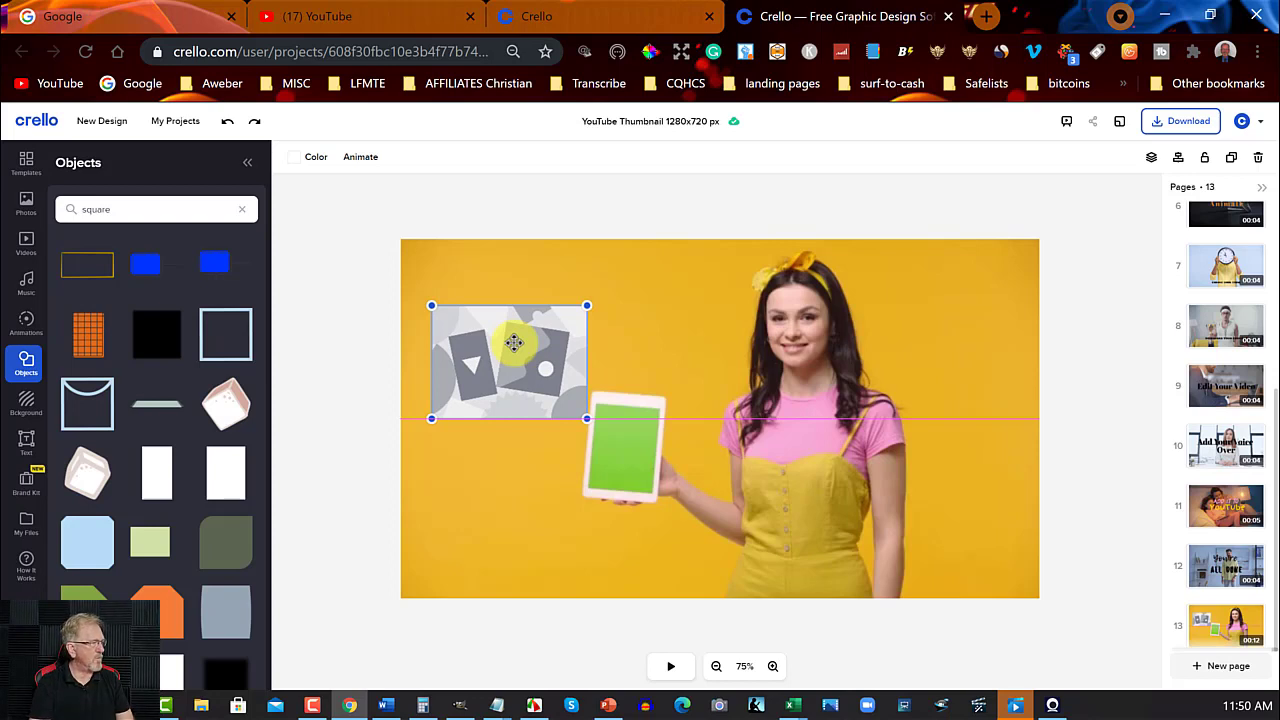
drag(513, 342, 513, 342)
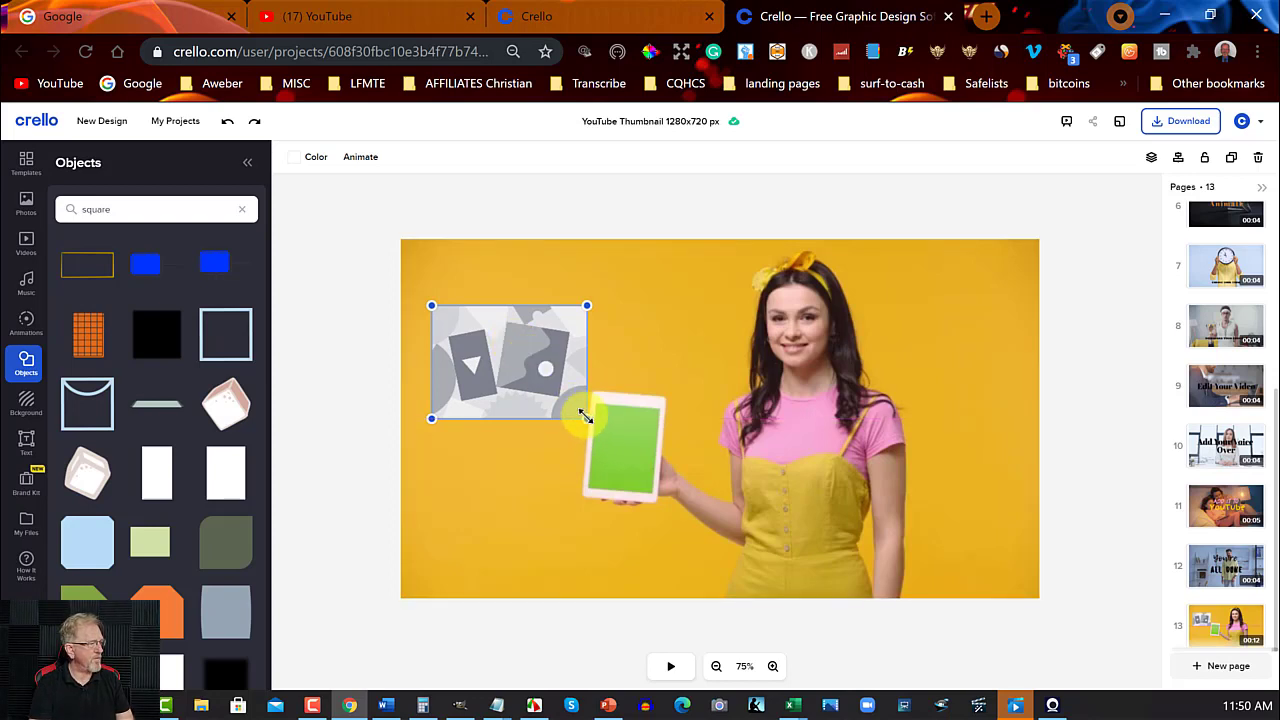
drag(586, 418, 599, 428)
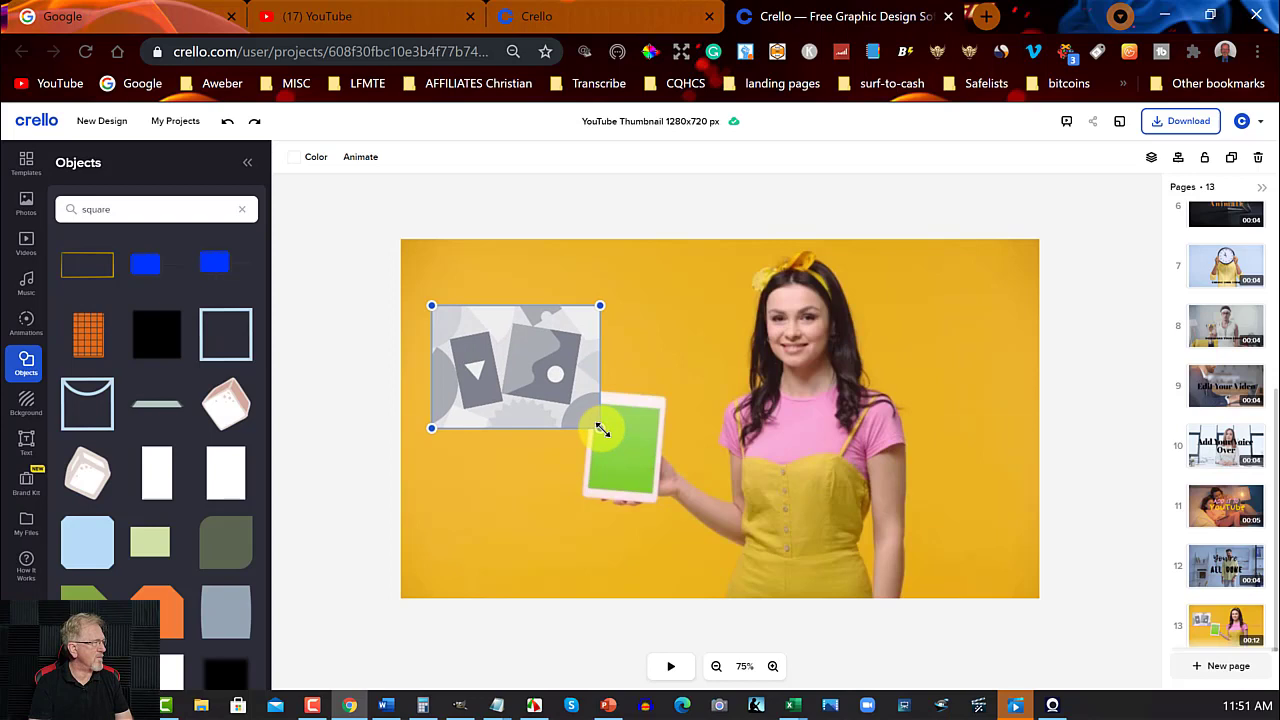
Check page 13's options menu and zoom in on its scene
click(1255, 616)
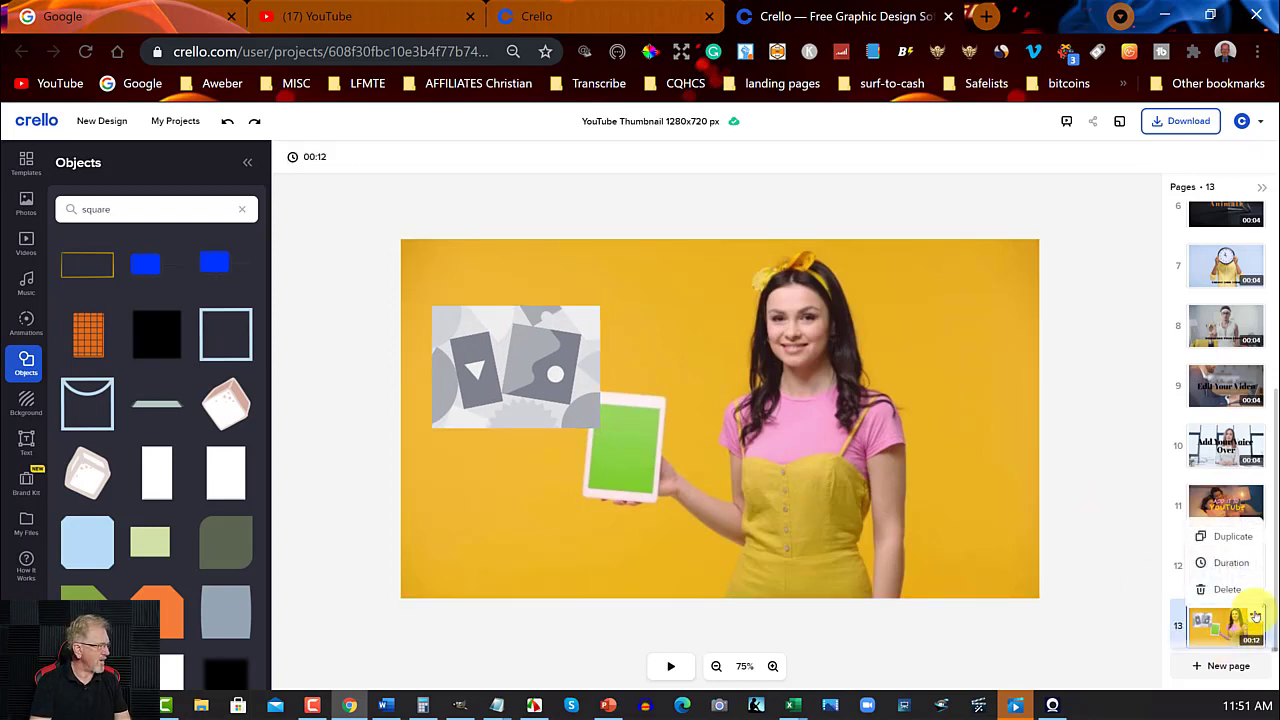
click(1232, 566)
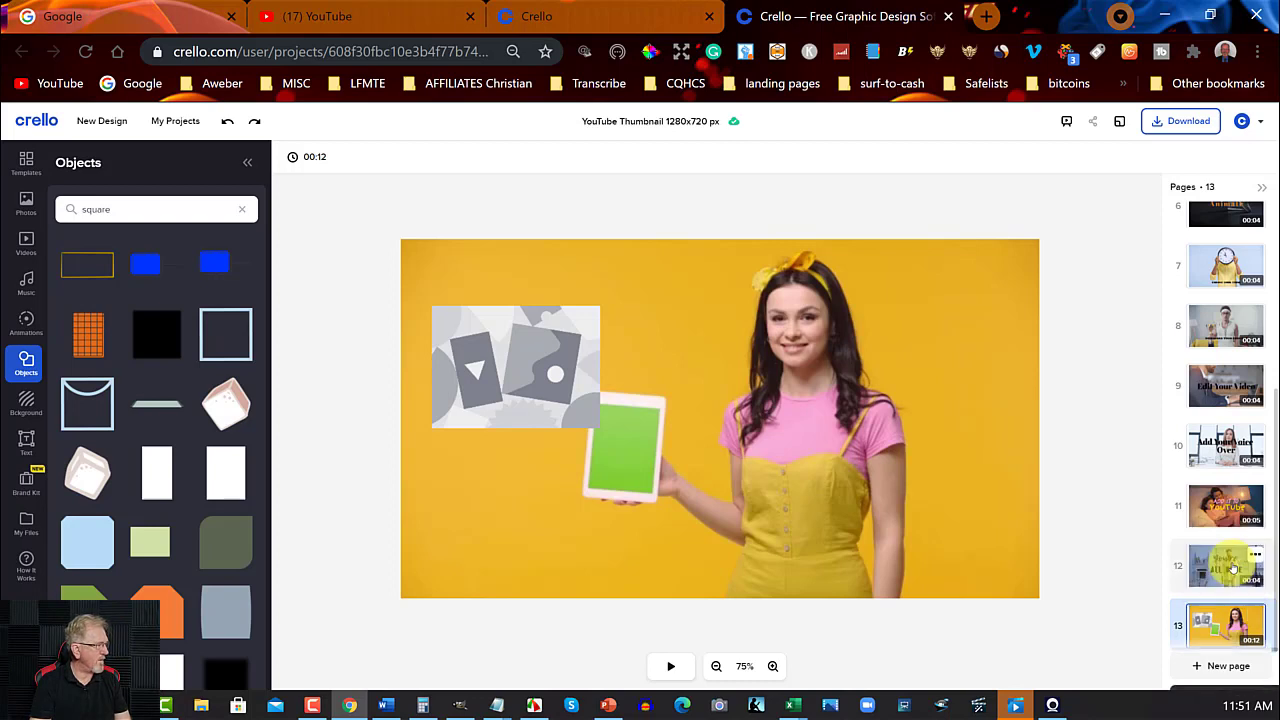
click(1256, 616)
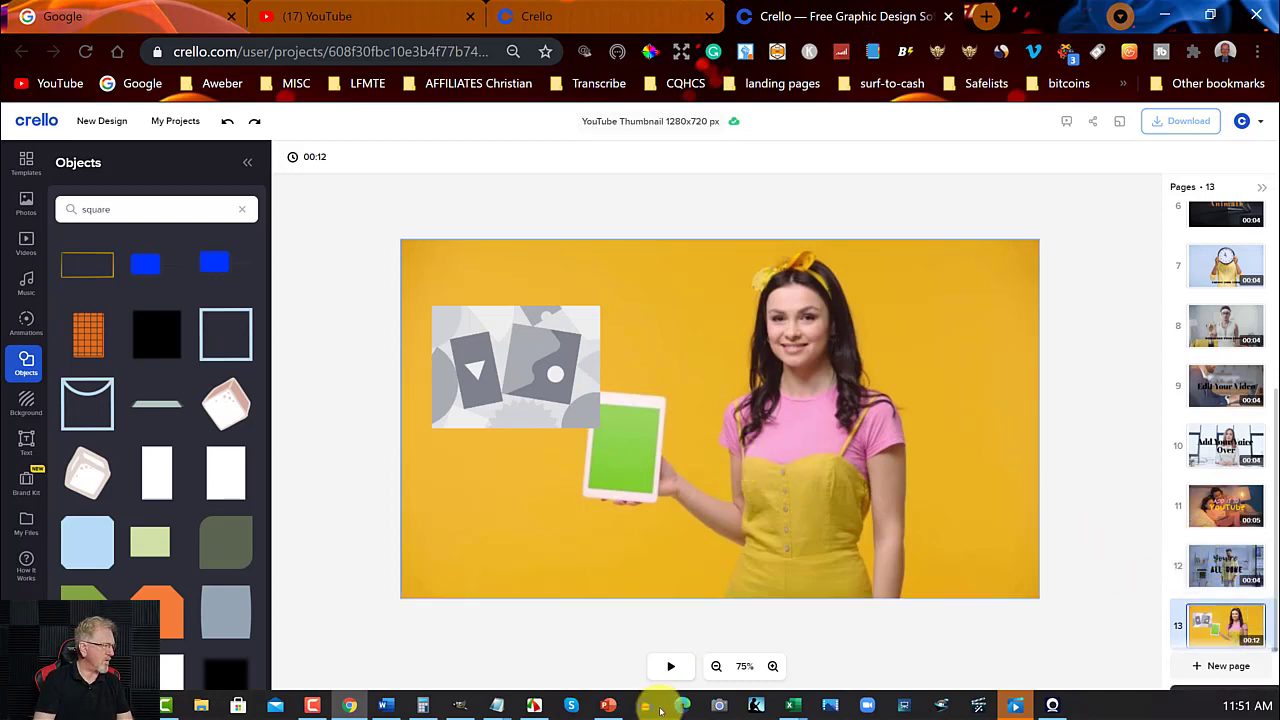
ctrl+scroll(672, 668, up, 5)
click(672, 668)
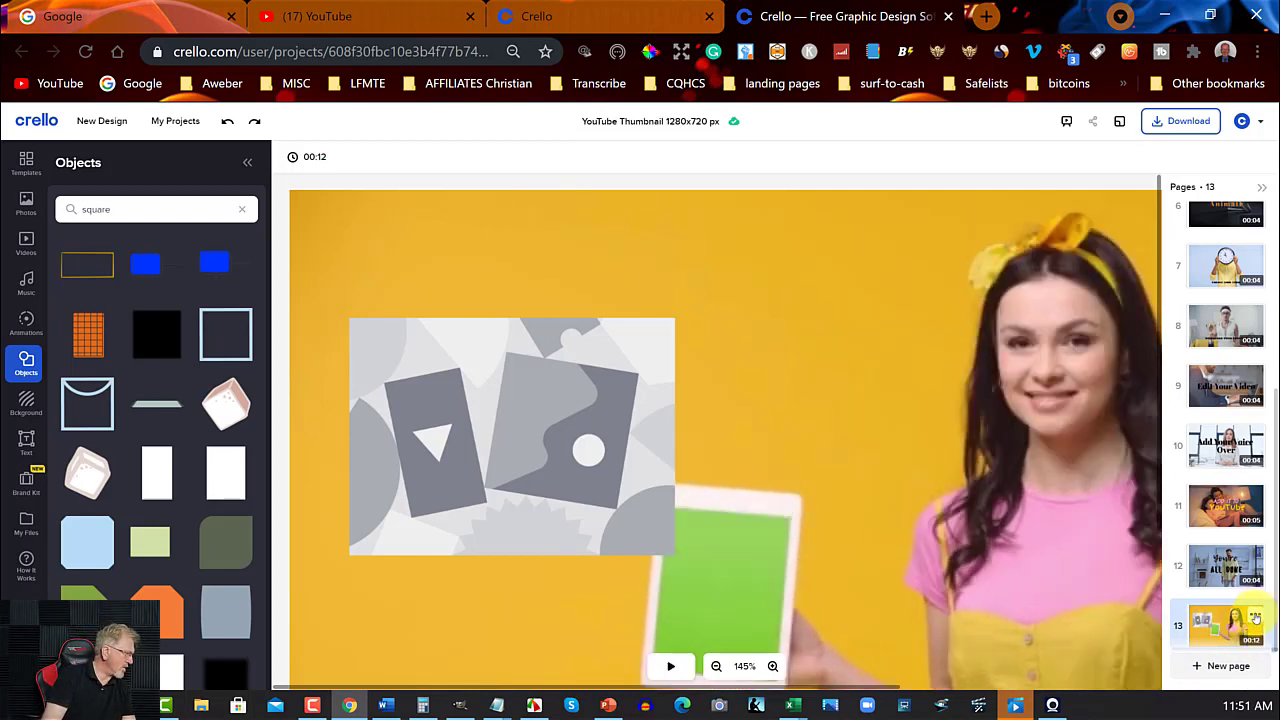
click(1256, 615)
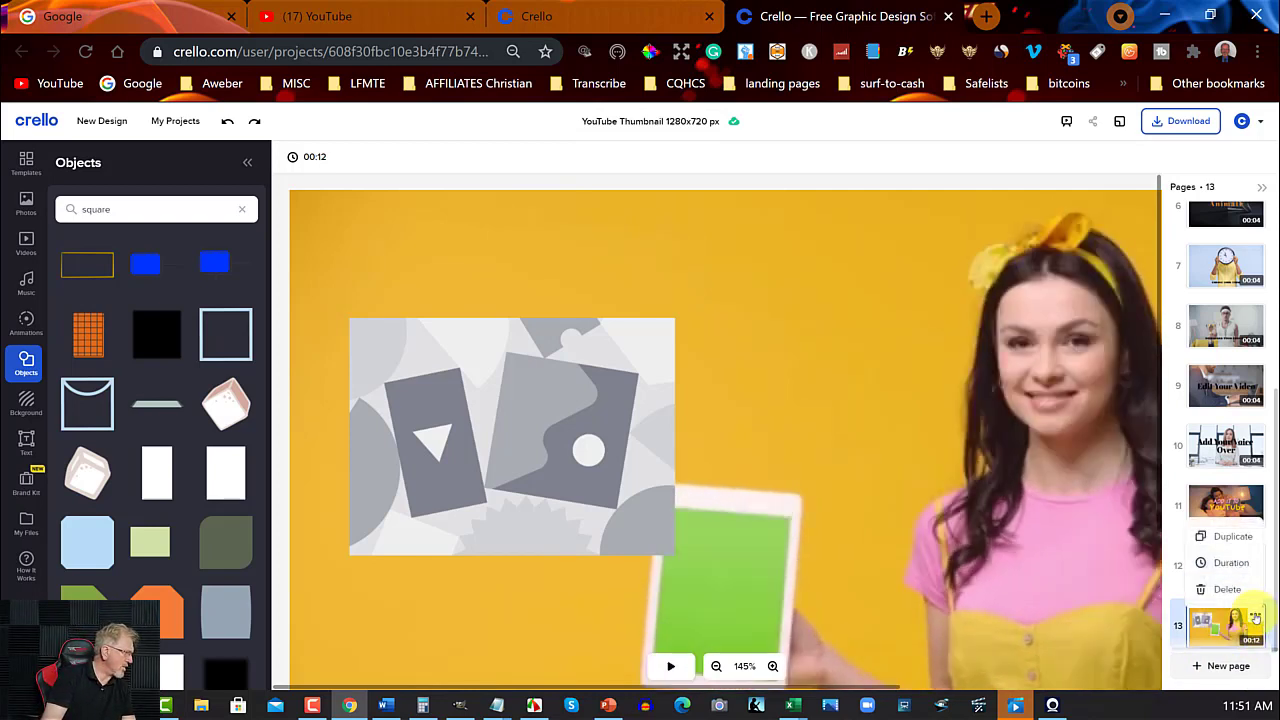
click(1230, 564)
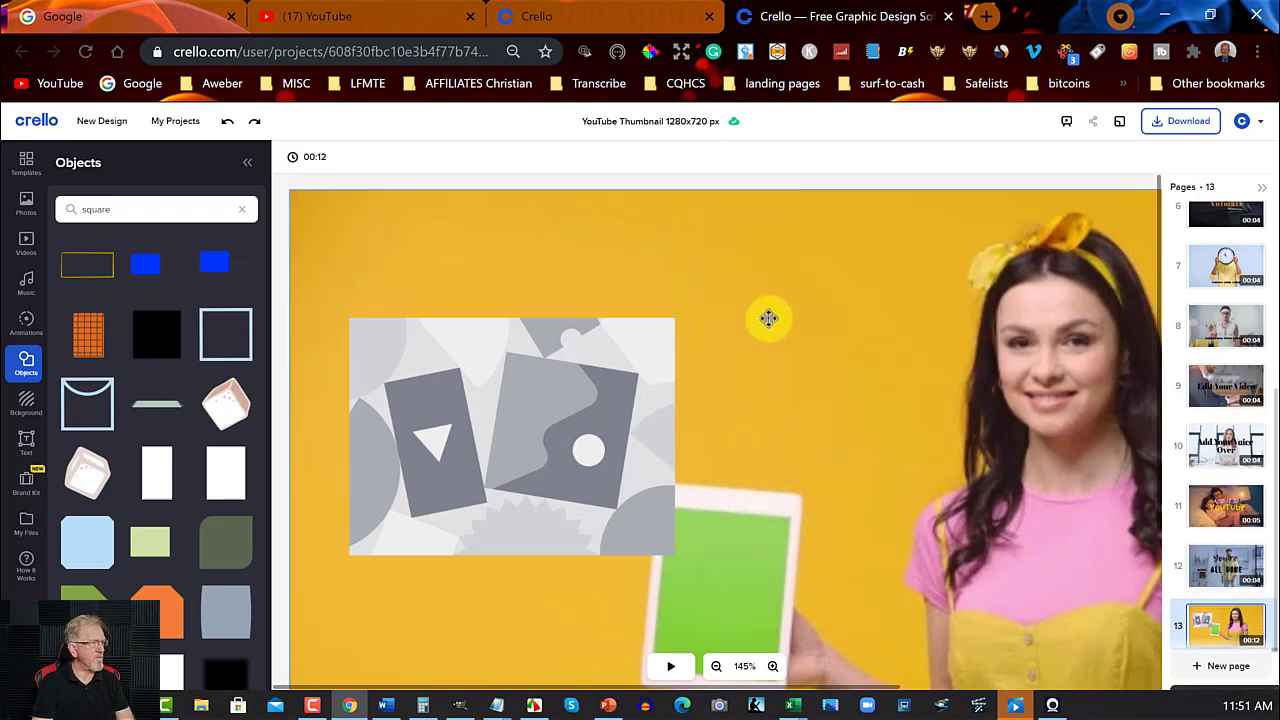
Show the 'end screen' video results and check page 12's 4-second duration, leaving it unchanged
click(24, 238)
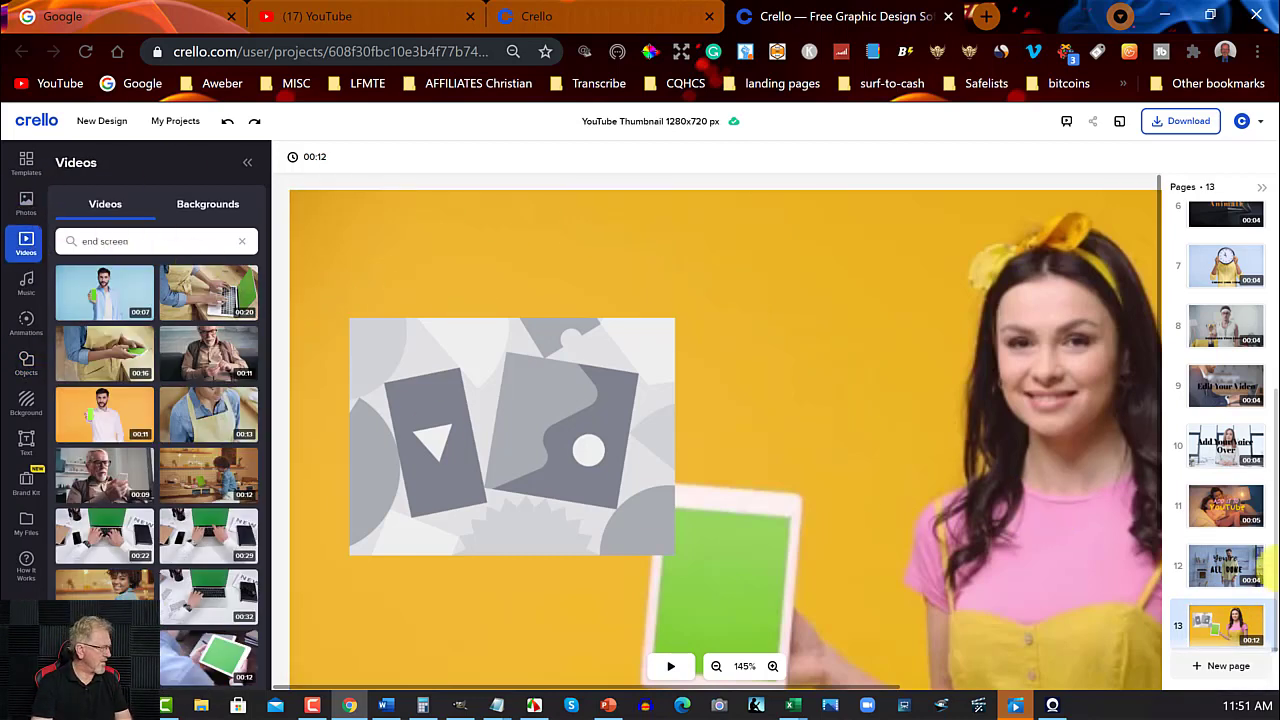
click(1255, 618)
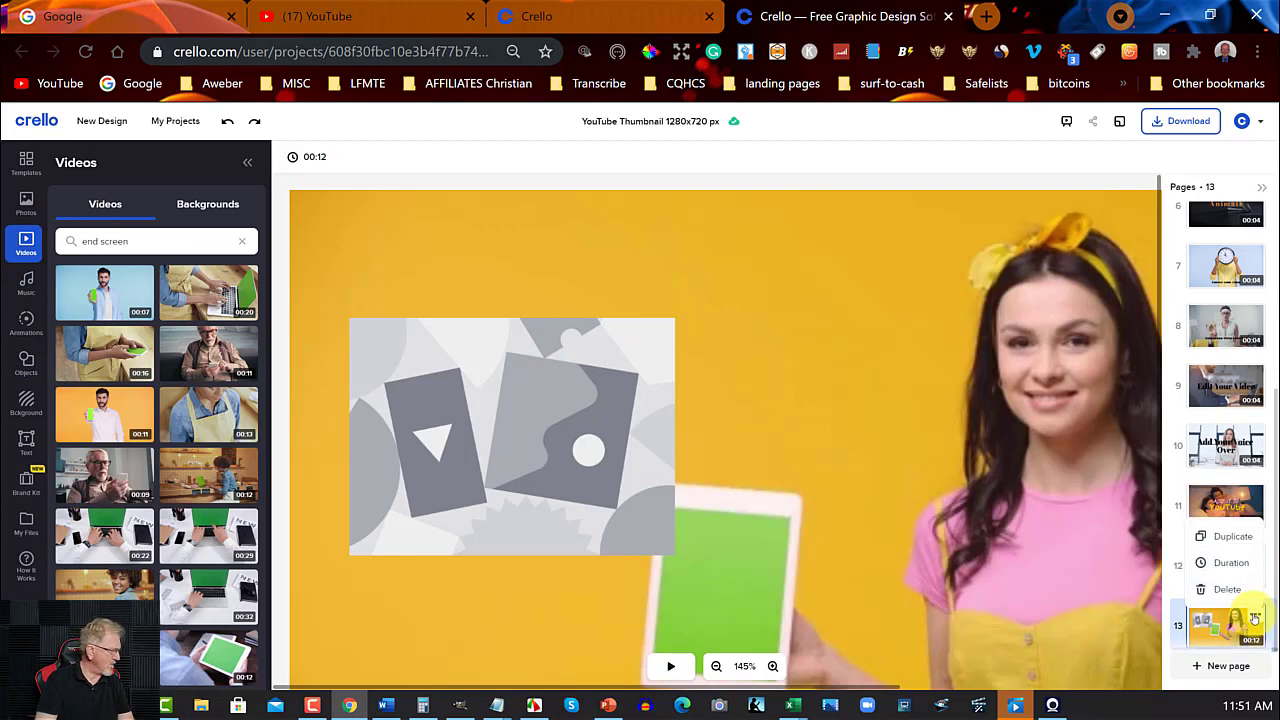
click(1237, 566)
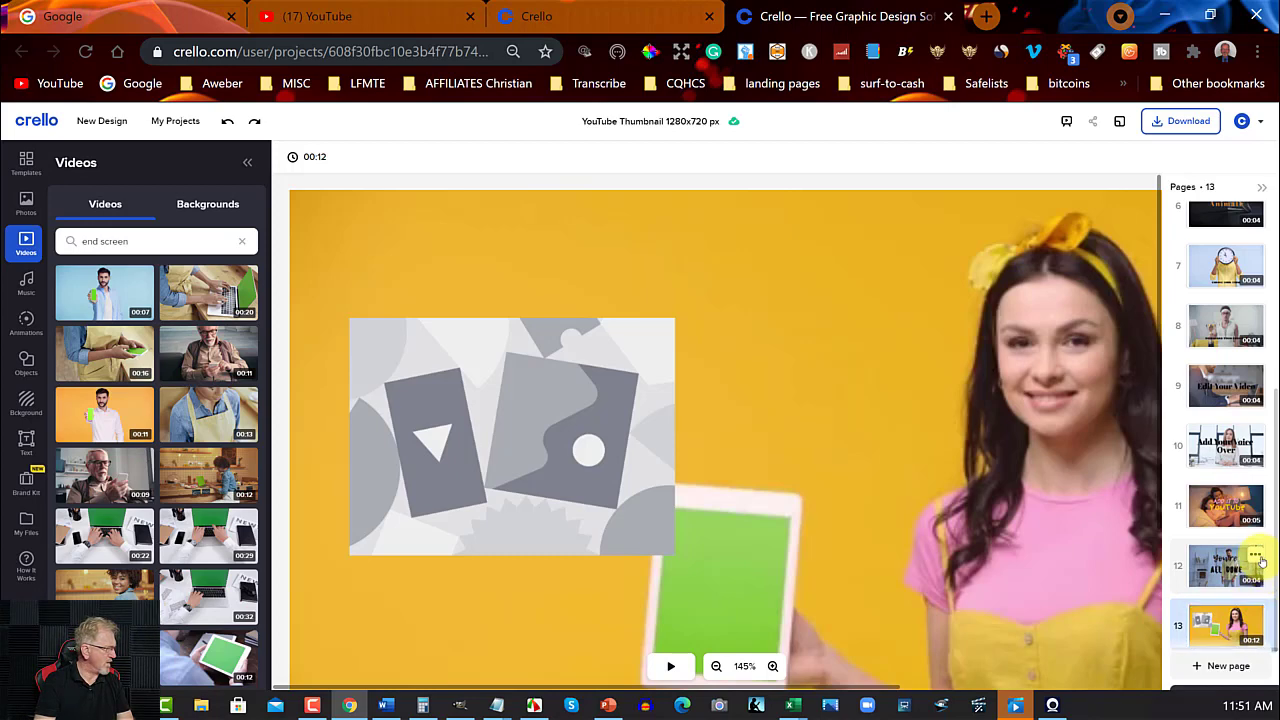
click(1256, 556)
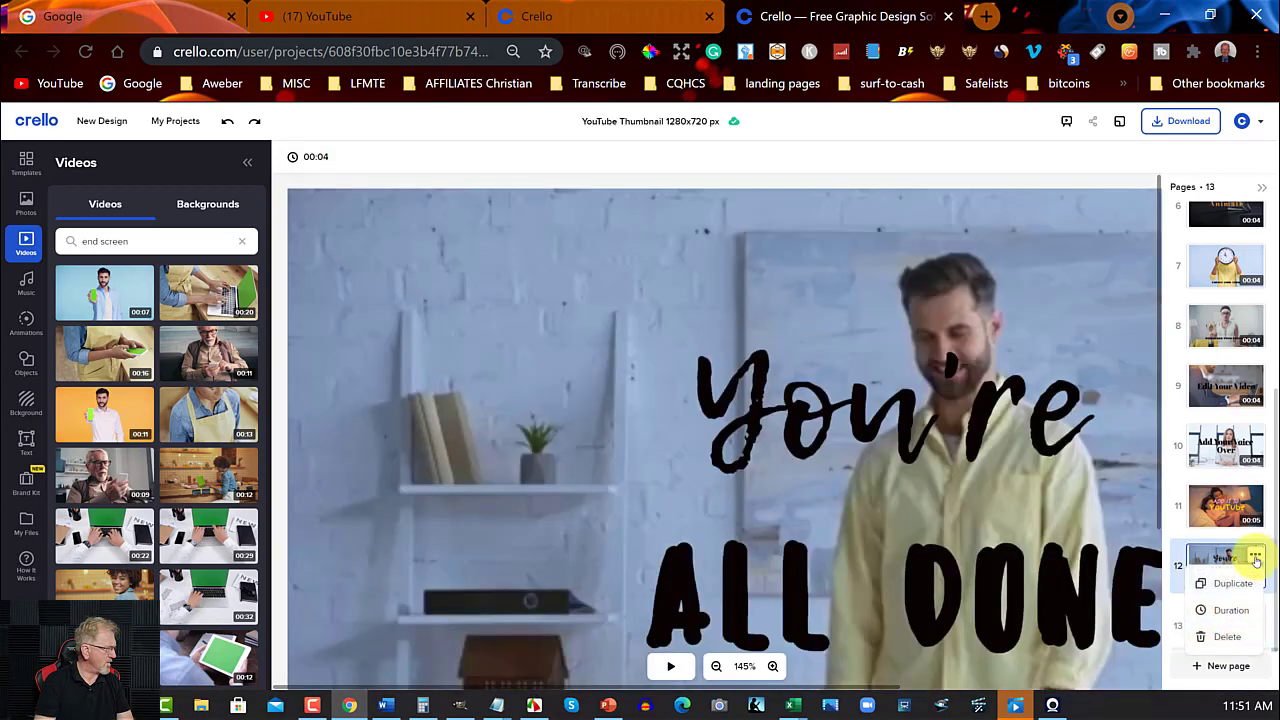
click(1232, 610)
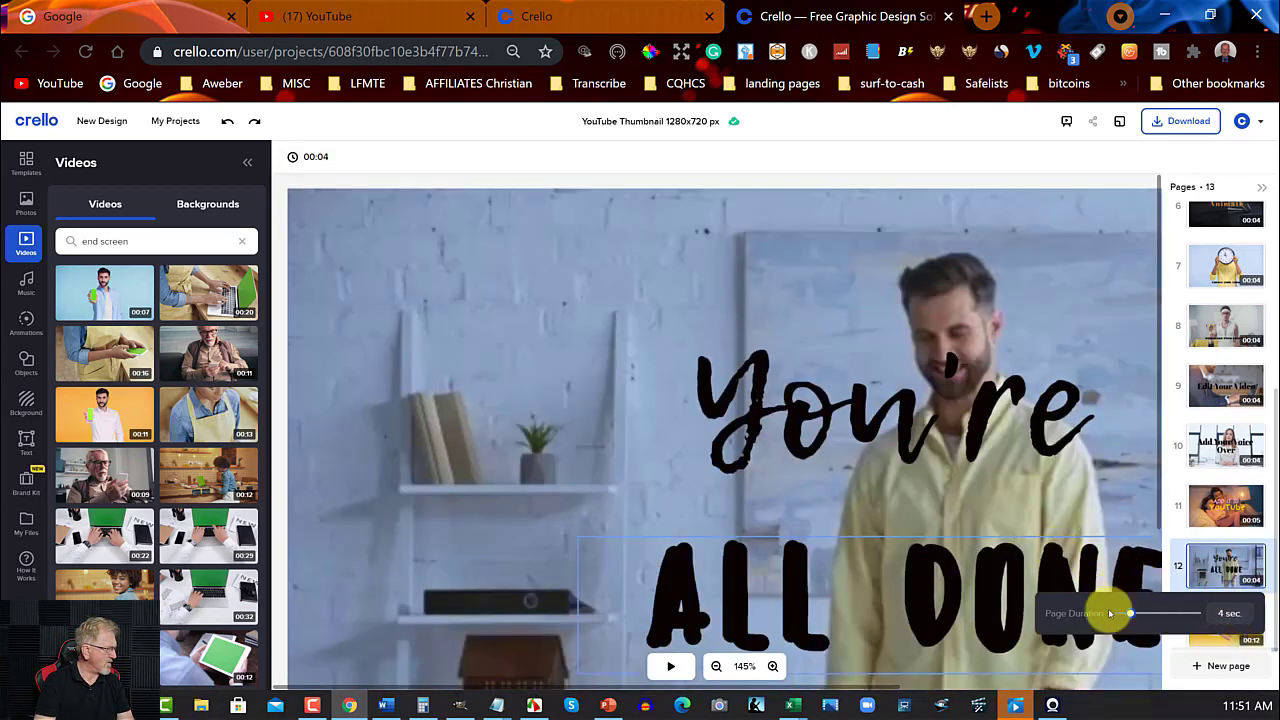
click(960, 592)
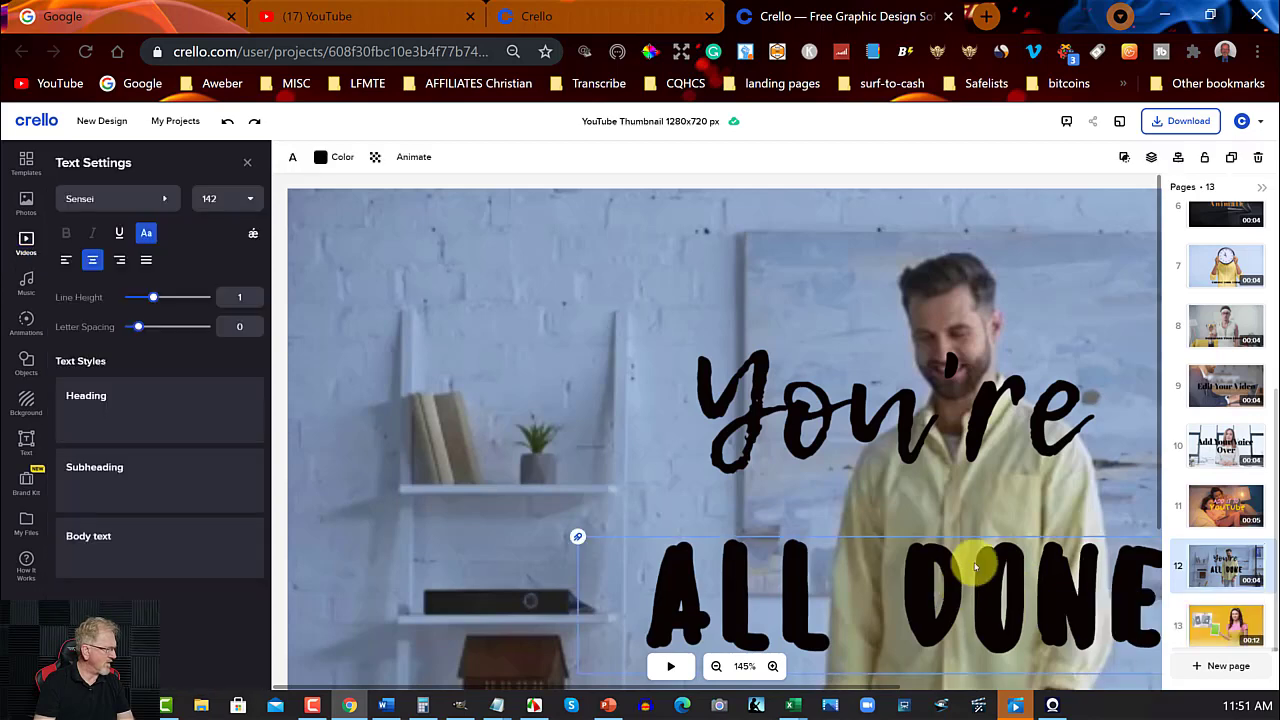
click(1253, 621)
click(1255, 618)
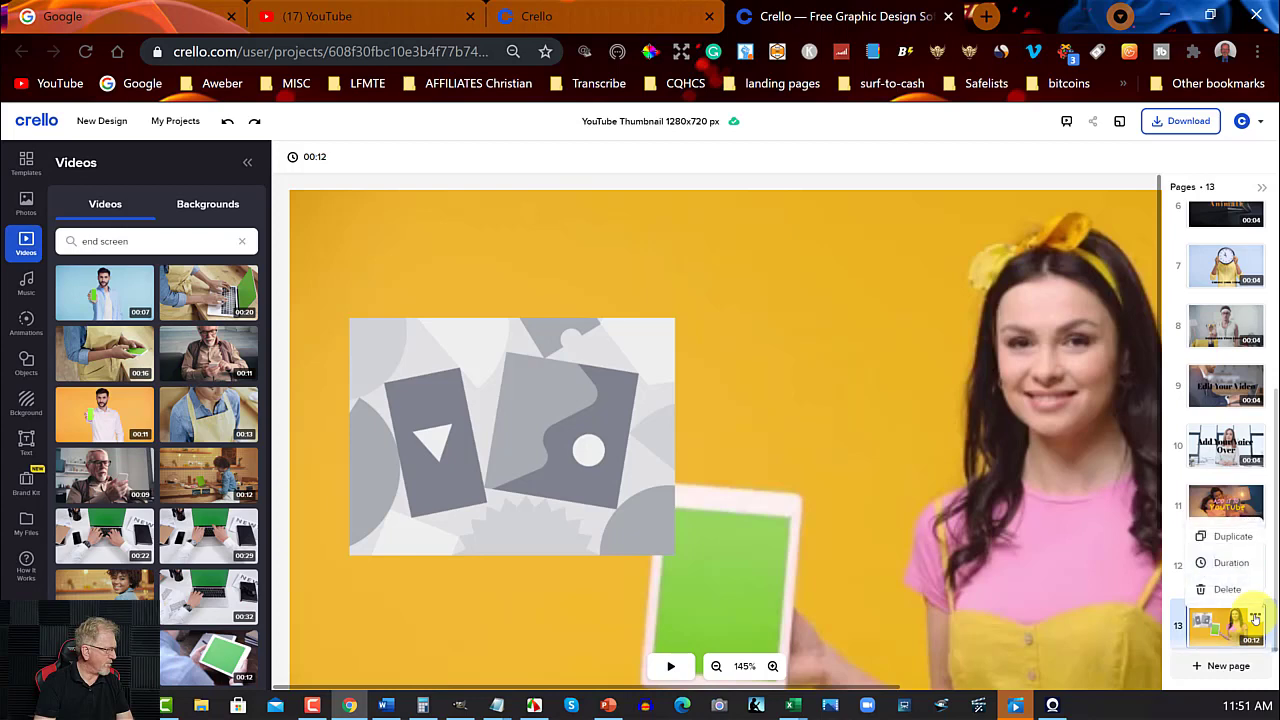
click(1201, 563)
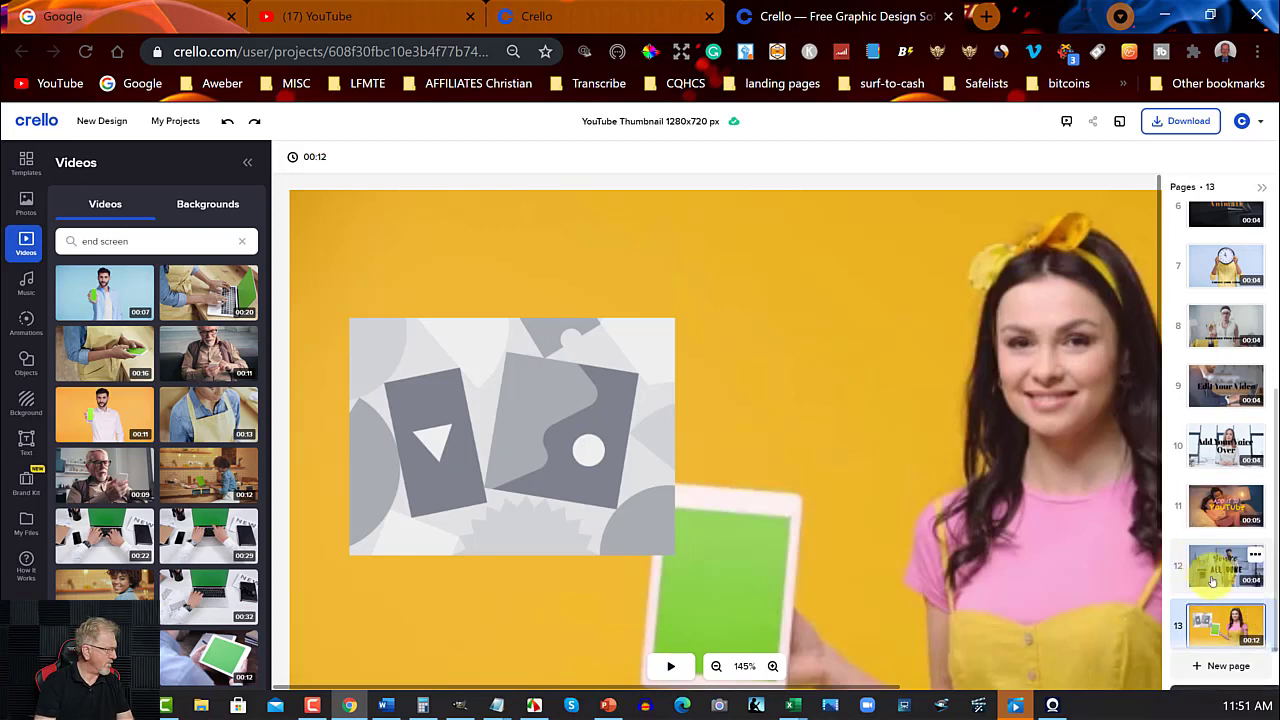
Add a blank final page, set page 13's duration to 15 seconds, and duplicate it as page 14
click(1224, 667)
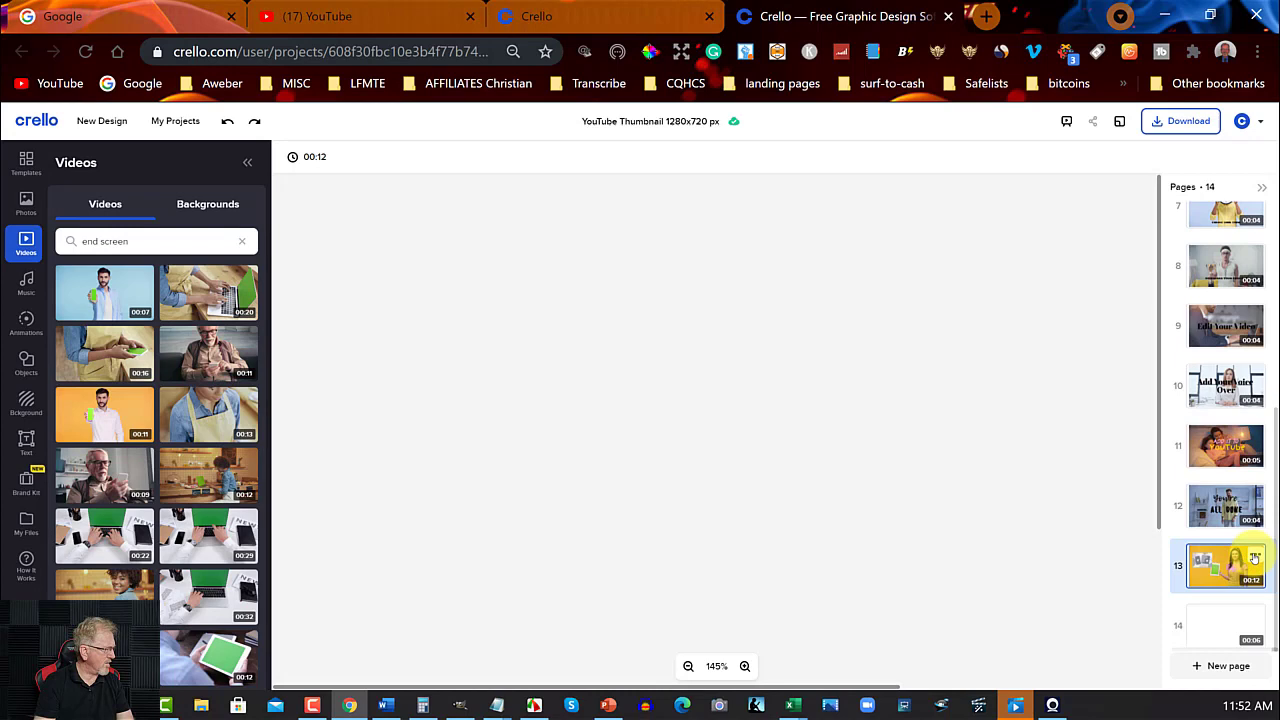
click(1255, 556)
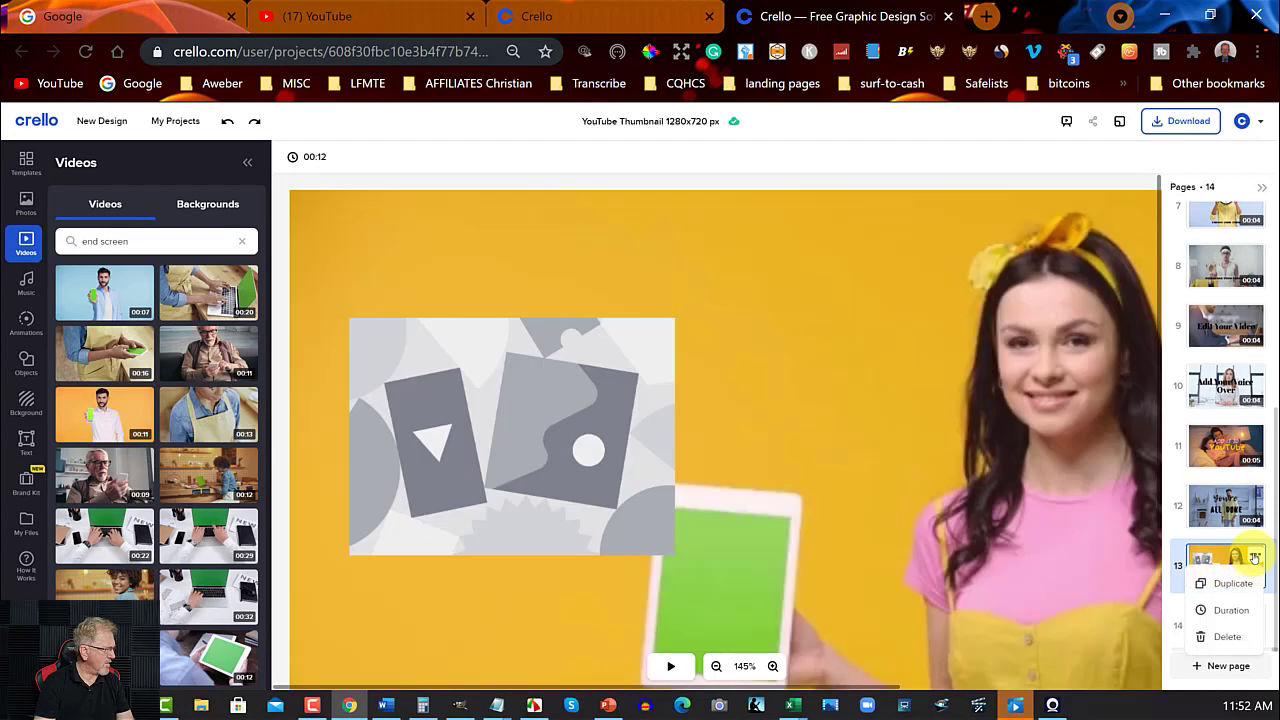
click(1238, 610)
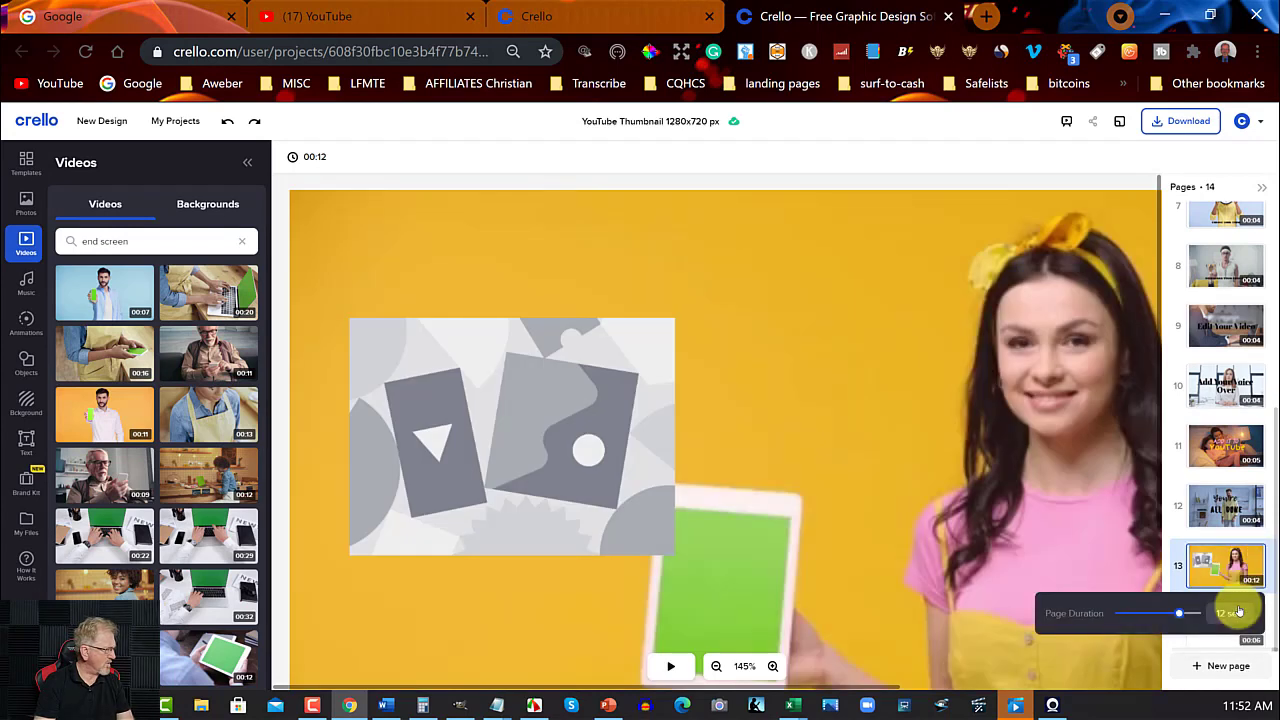
mouse_move(1234, 606)
mouse_down()
mouse_move(1174, 614)
mouse_move(1230, 613)
mouse_up()
click(1230, 613)
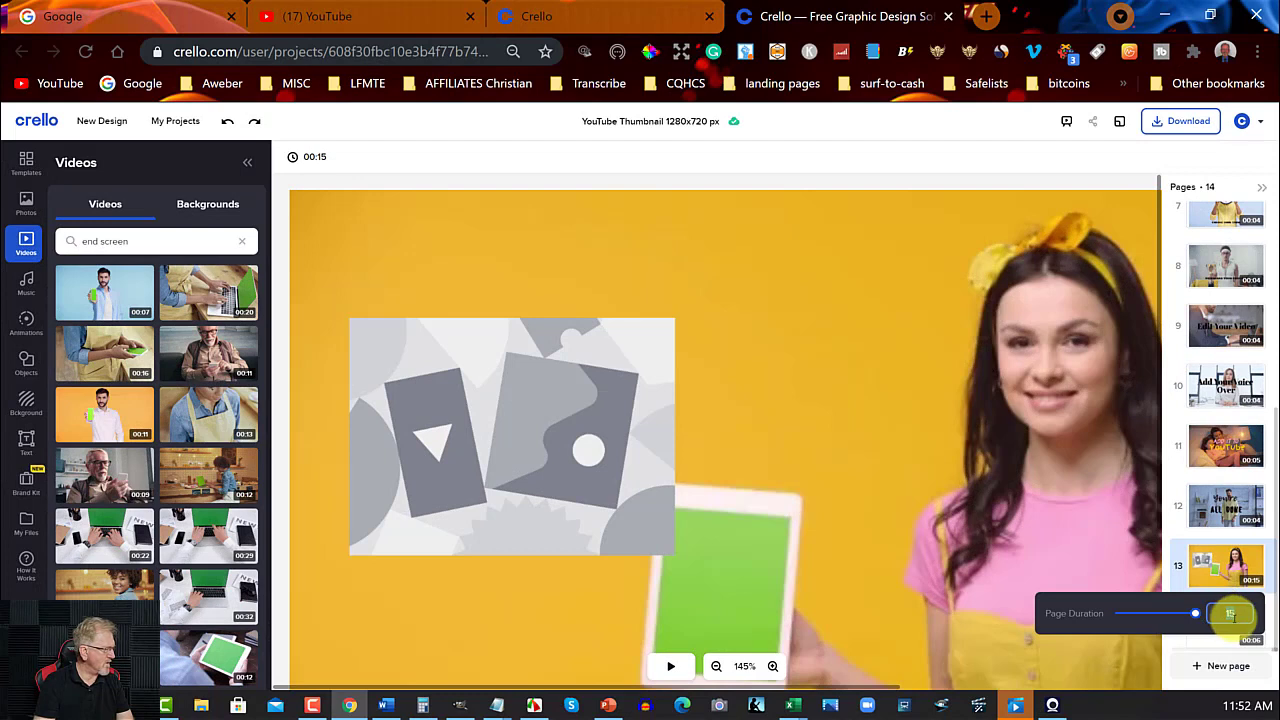
click(1227, 563)
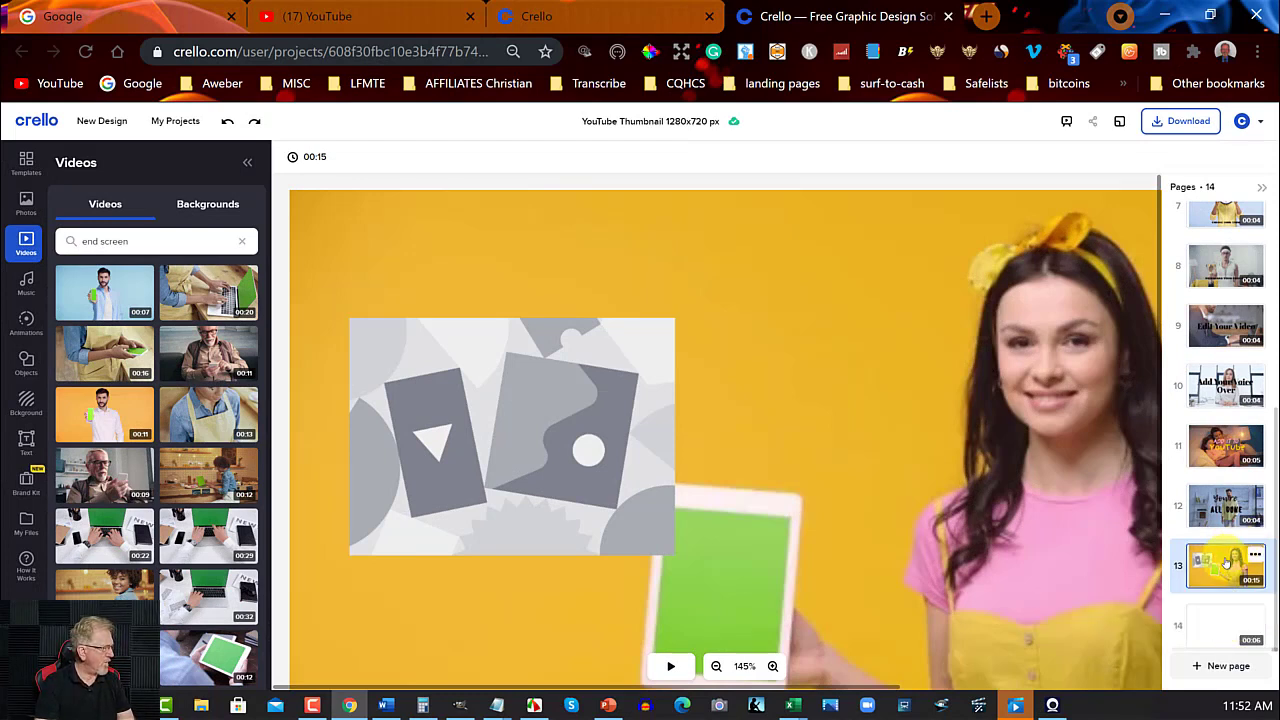
click(1255, 555)
click(1230, 584)
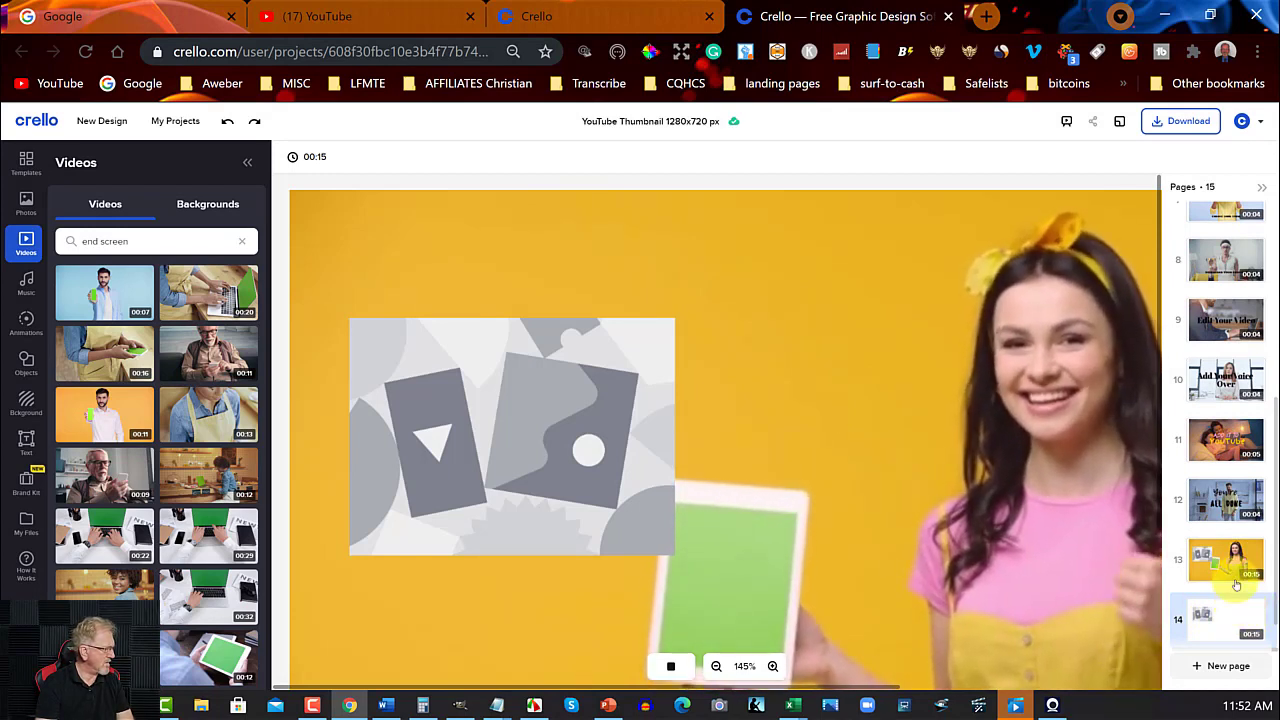
Set the duplicated page 14's duration to 5 seconds in its options menu
click(1231, 567)
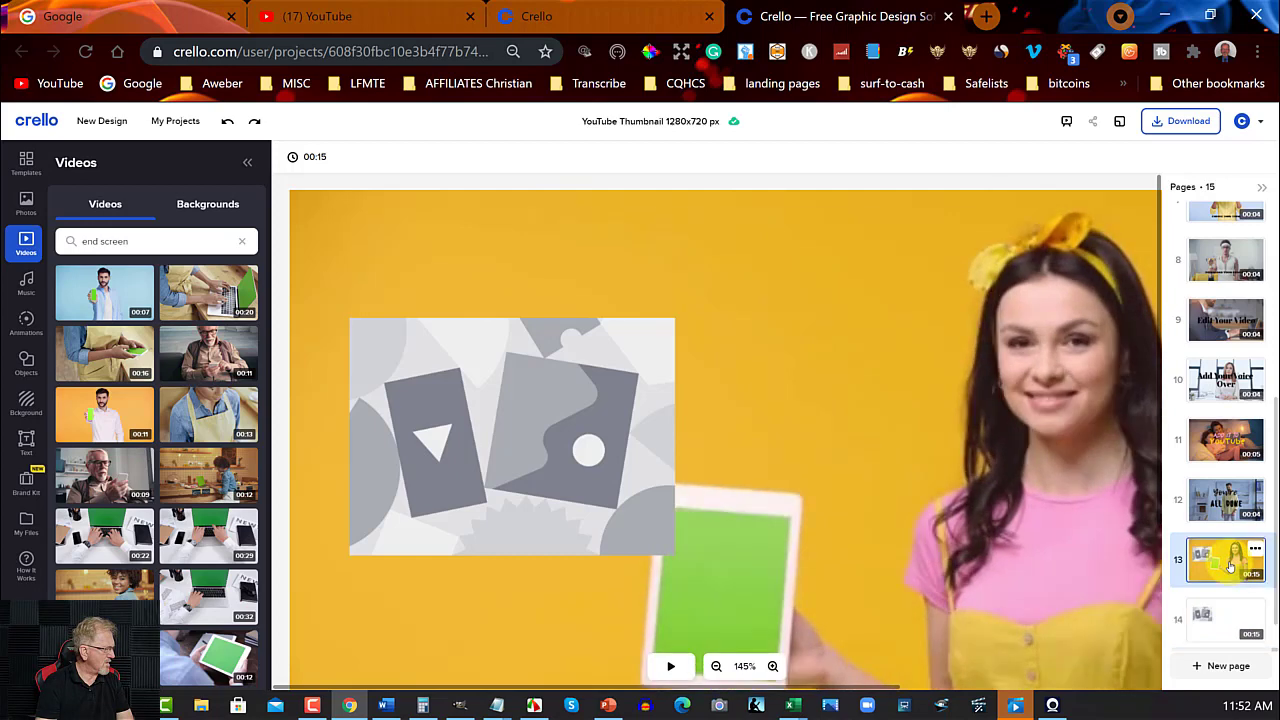
click(1232, 612)
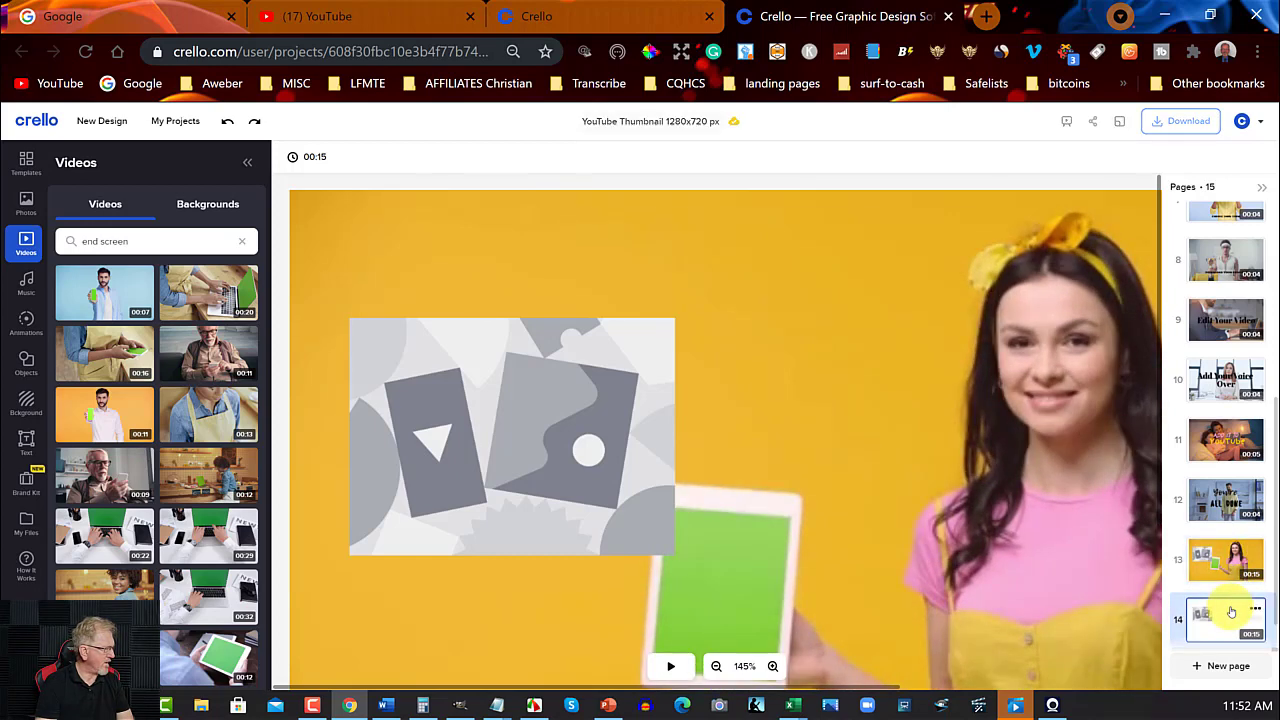
click(1255, 609)
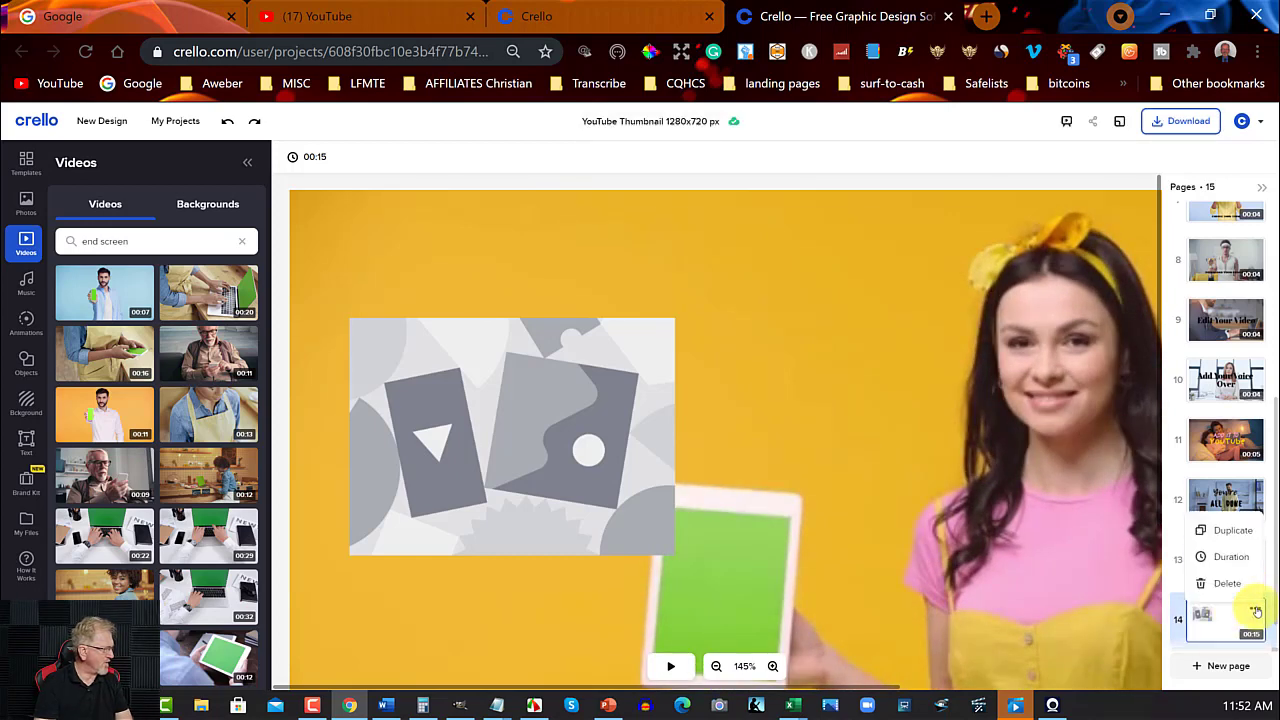
click(1231, 557)
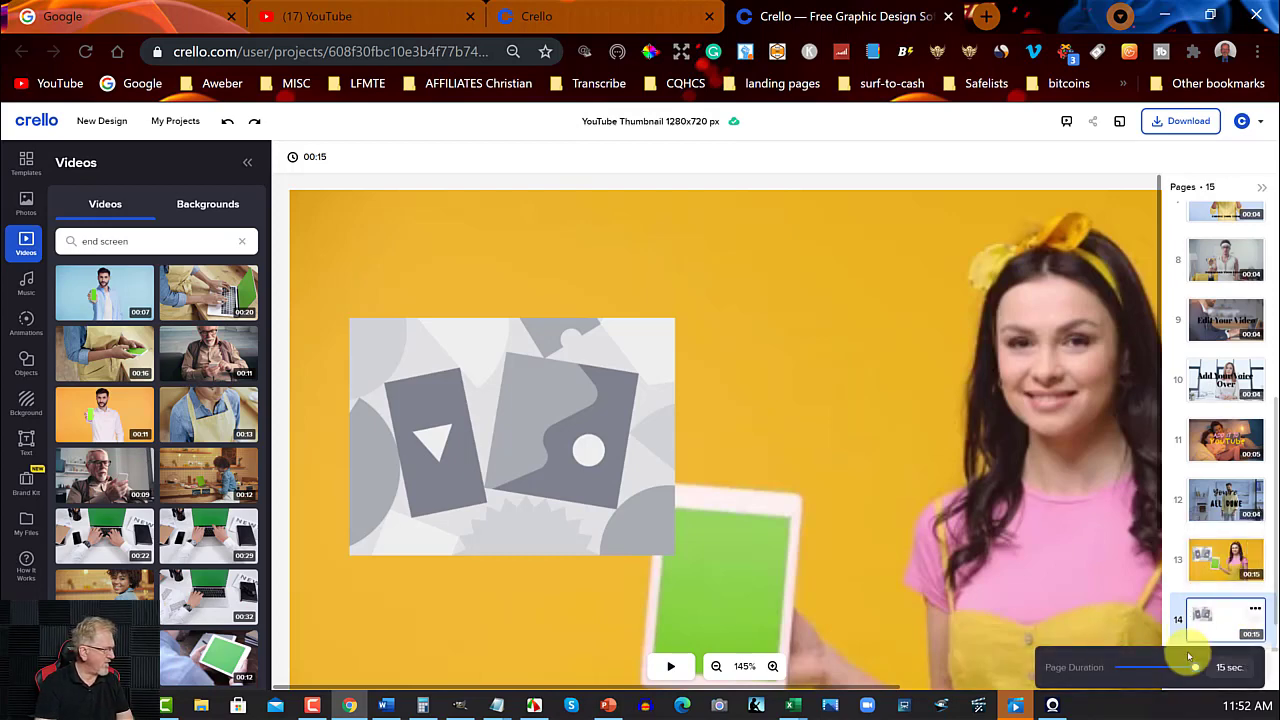
click(1227, 667)
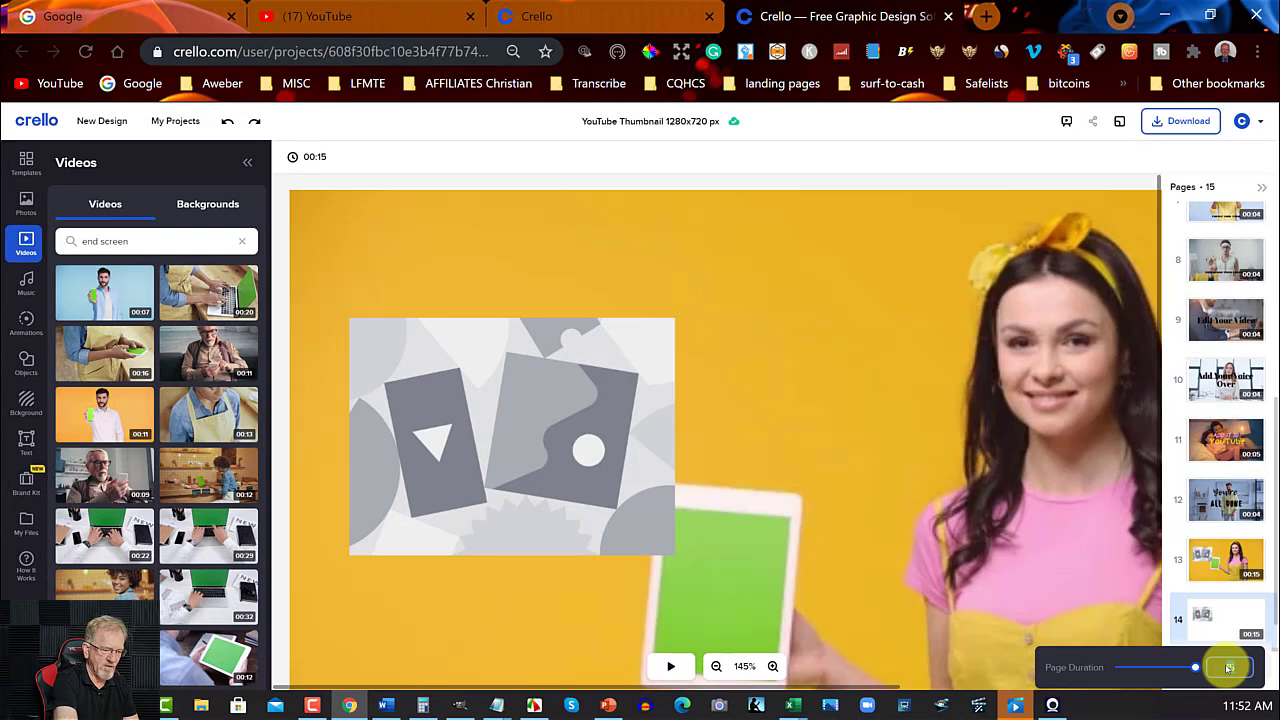
text(5)
key(Return)
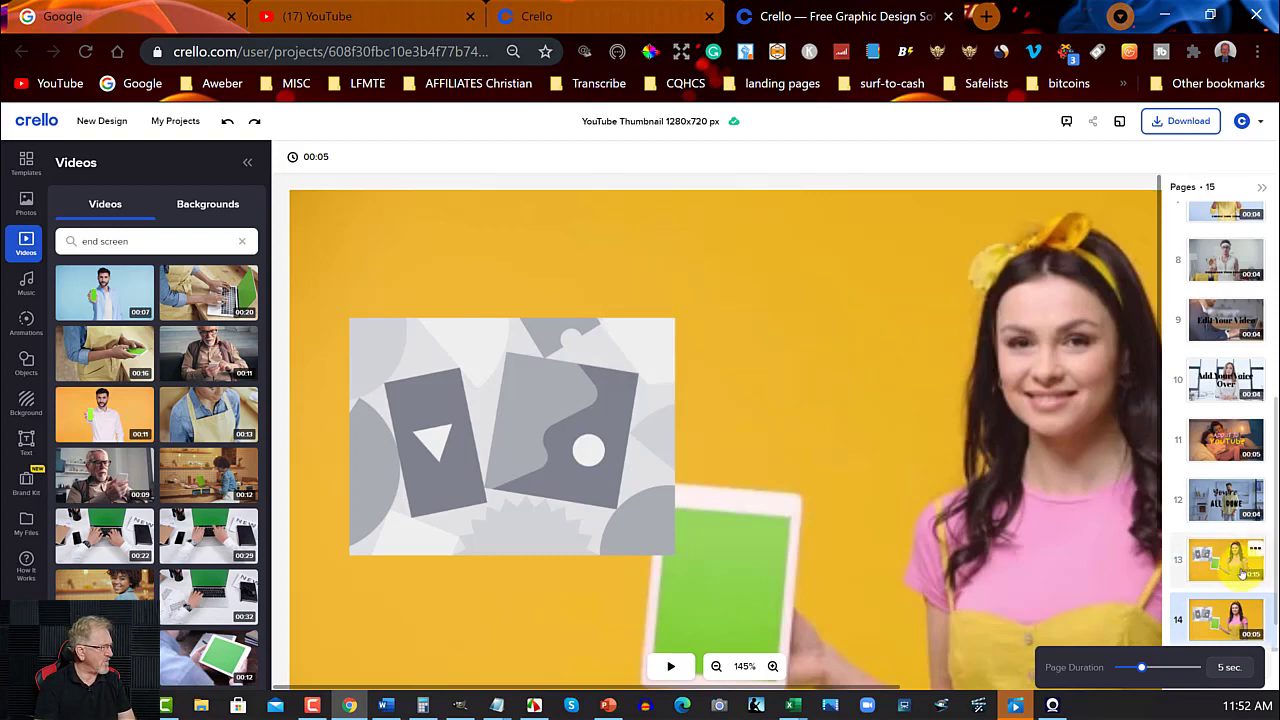
Drag page 14's image placeholder up and left toward the scene's top-left corner, then zoom out to 75%
mouse_move(1230, 620)
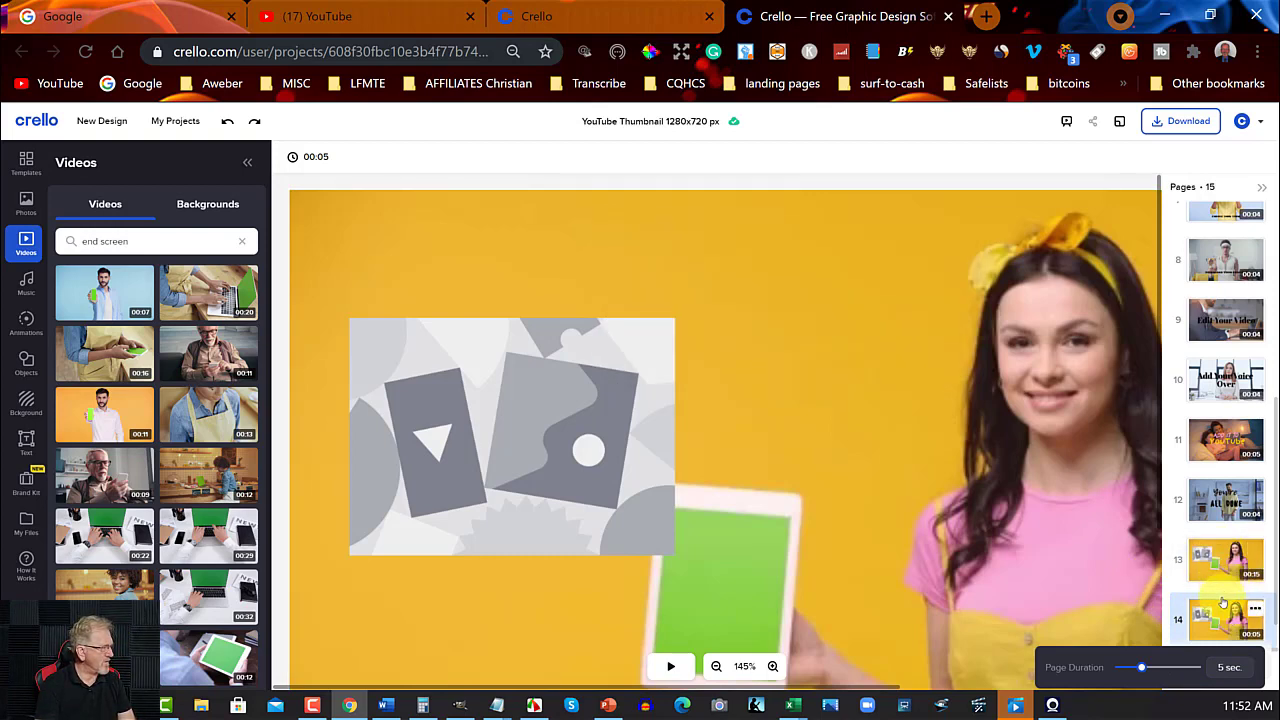
click(469, 363)
drag(469, 363, 438, 287)
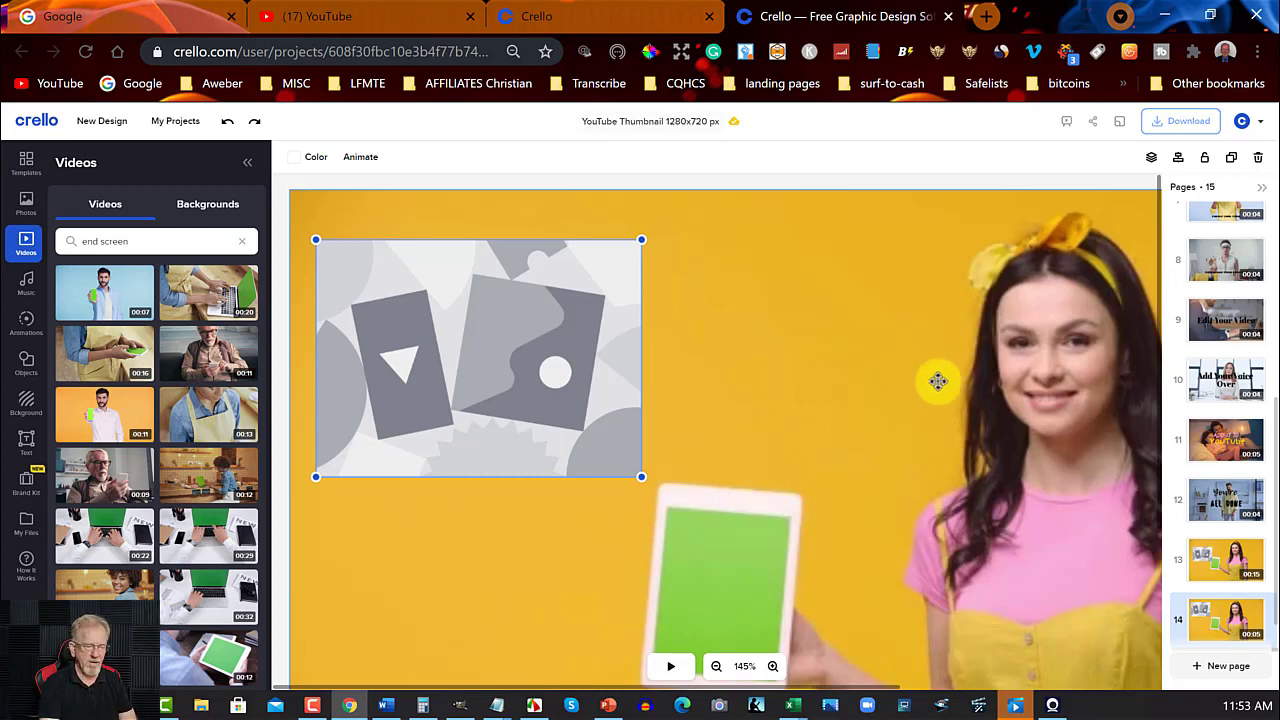
click(716, 666)
click(716, 666)
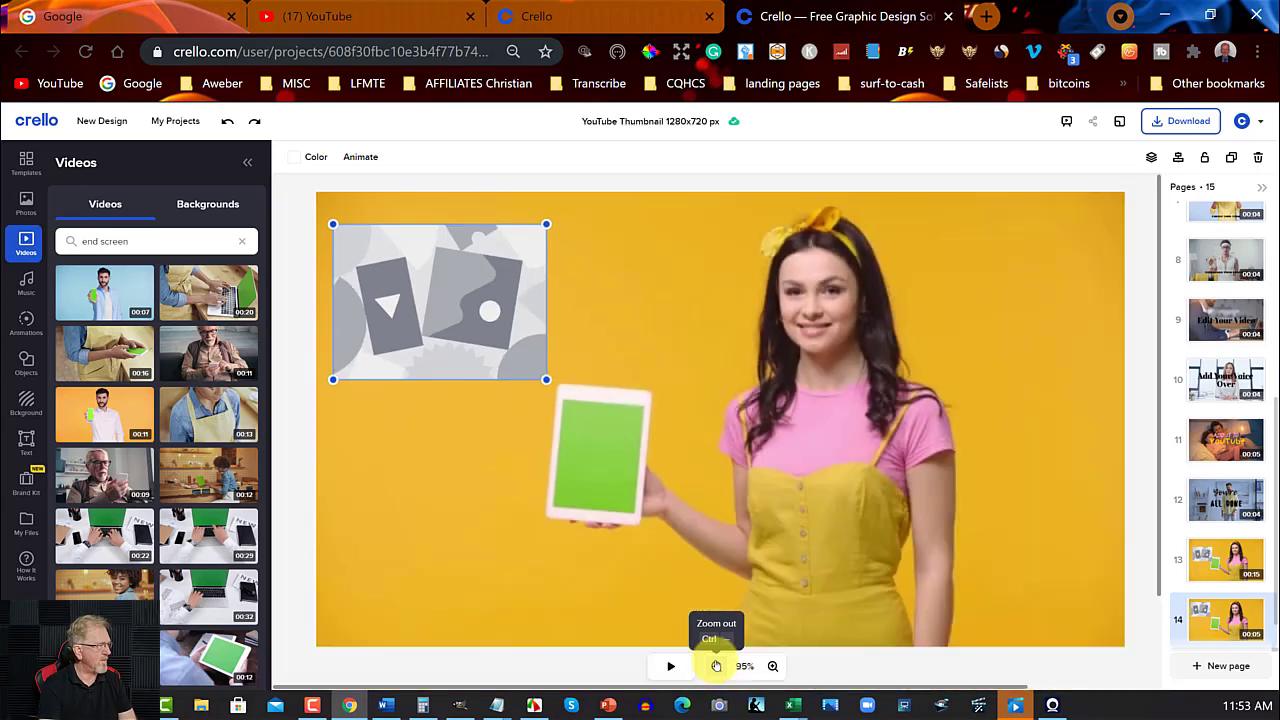
click(716, 666)
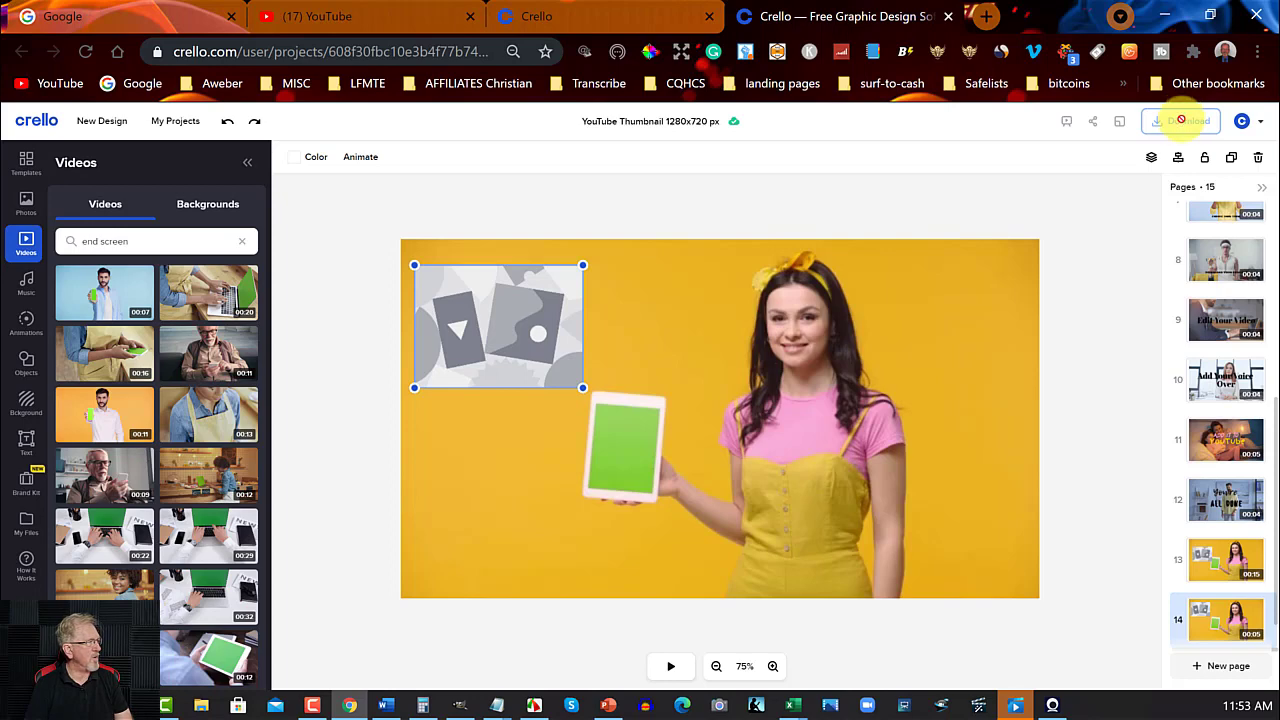
Open the Download panel and confirm MP4 is the selected format
click(1181, 120)
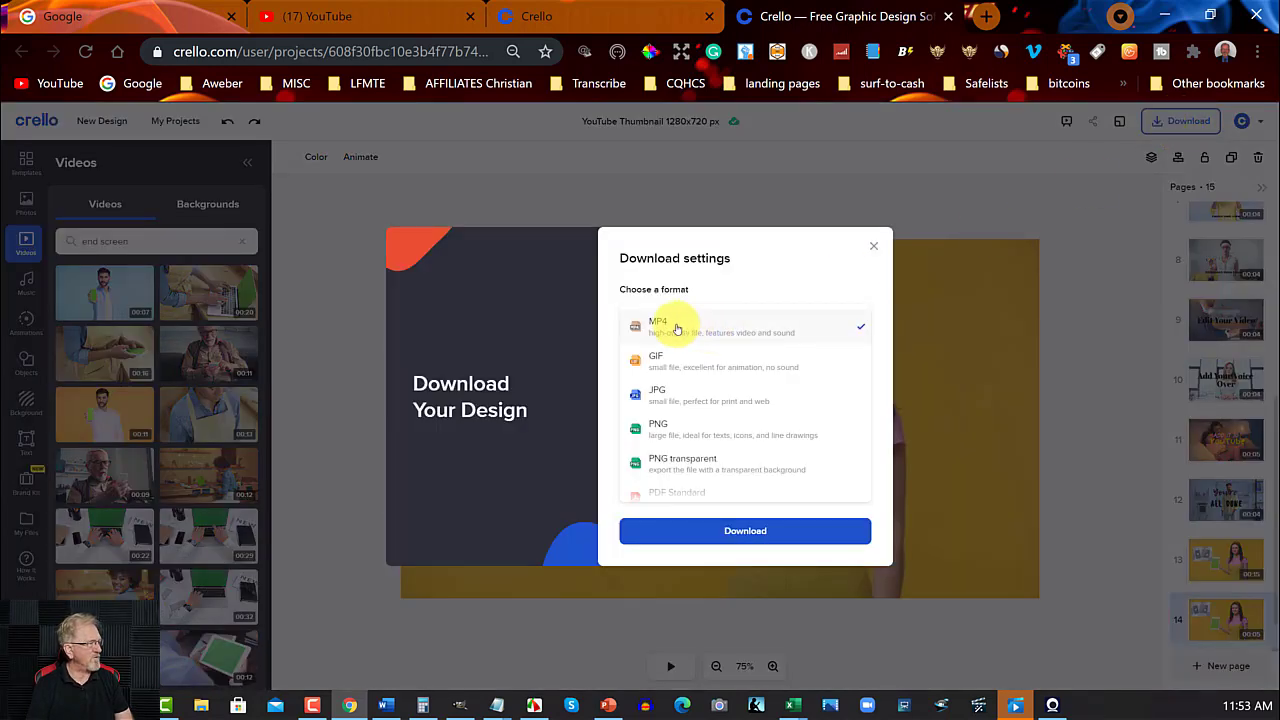
scroll(766, 366, down, 1)
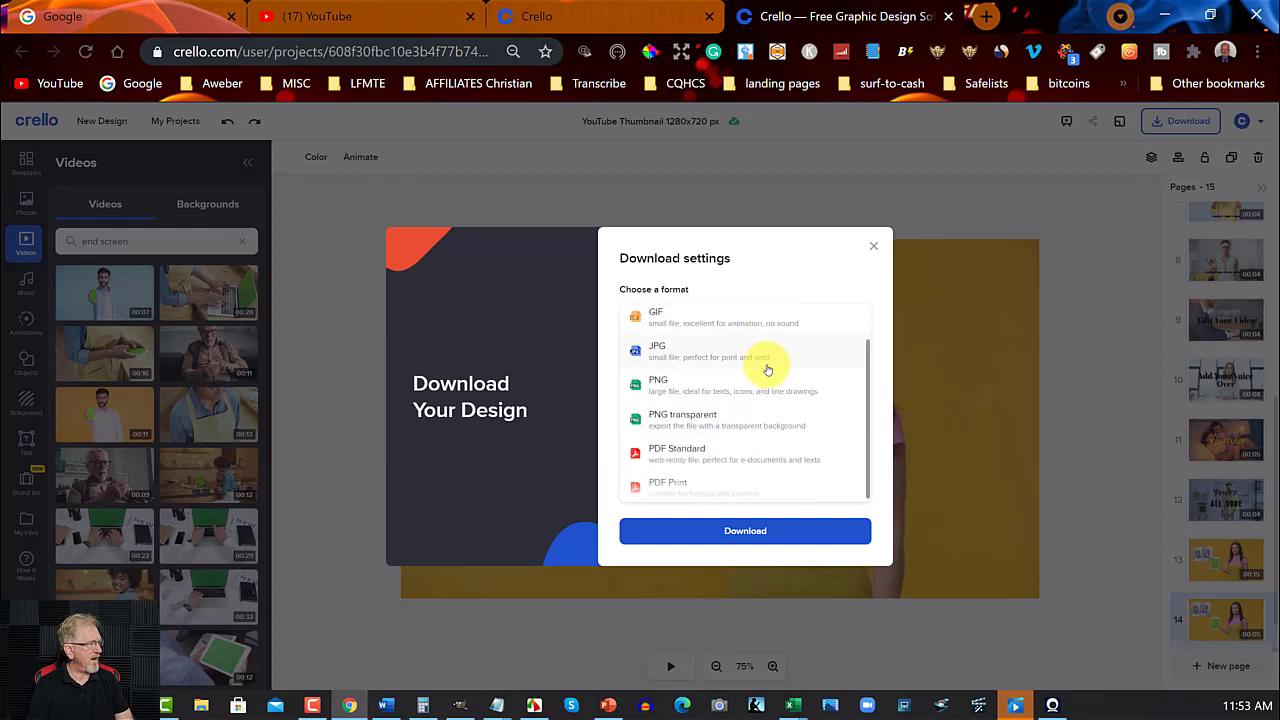
scroll(766, 369, up, 1)
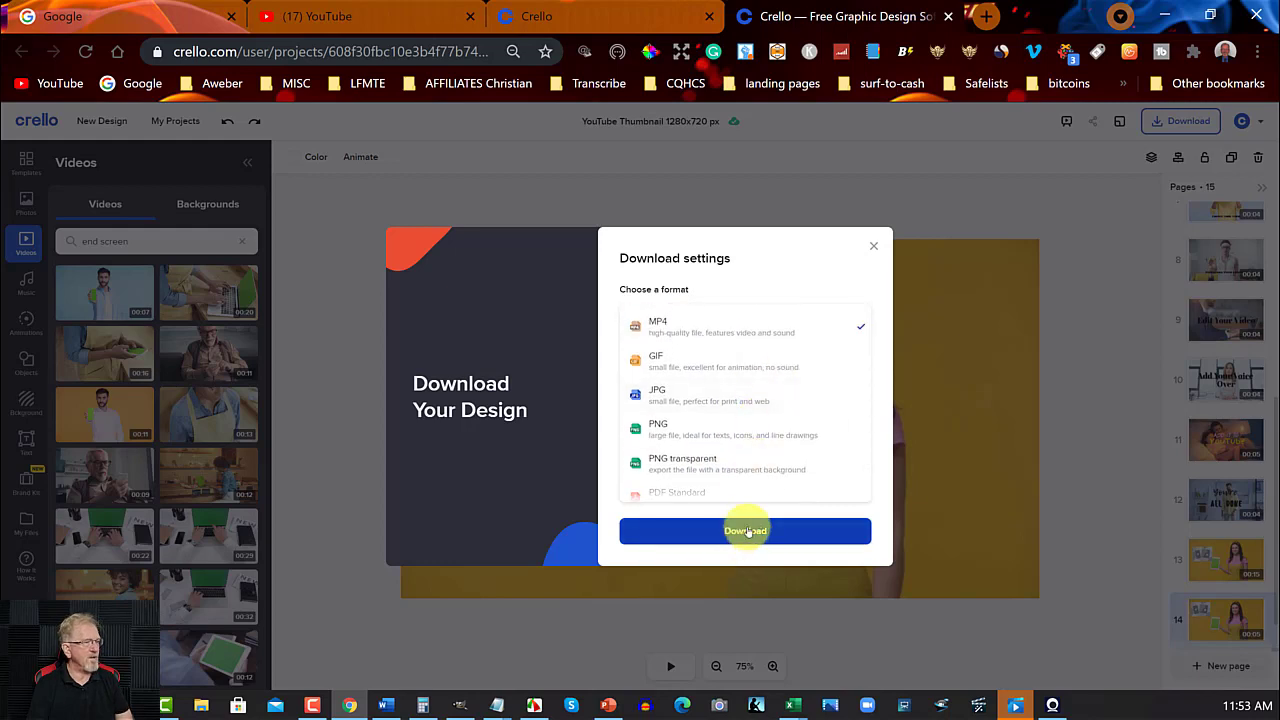